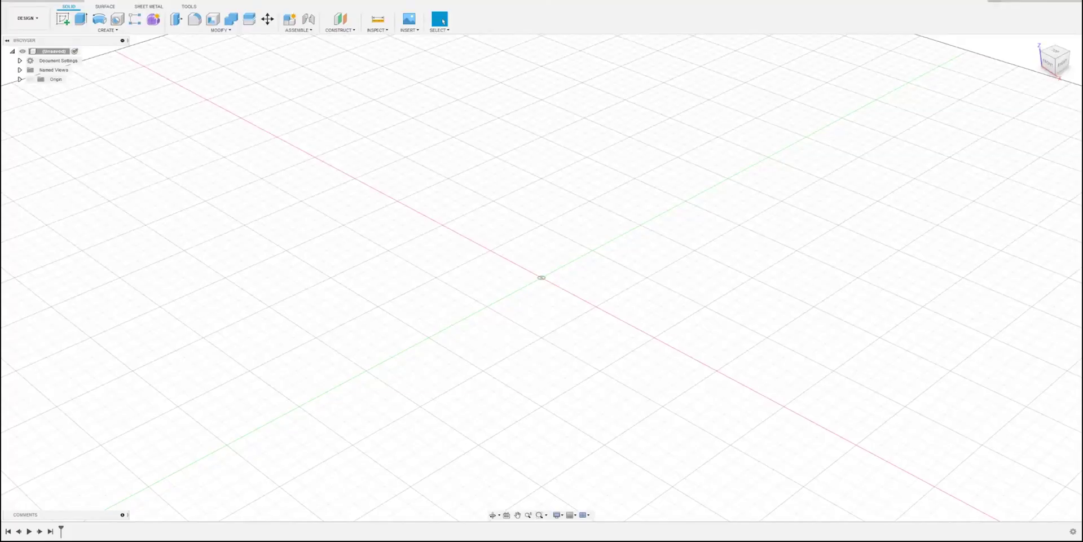
- Start a new sketch on the XZ plane, viewed from the front
click(63, 18)
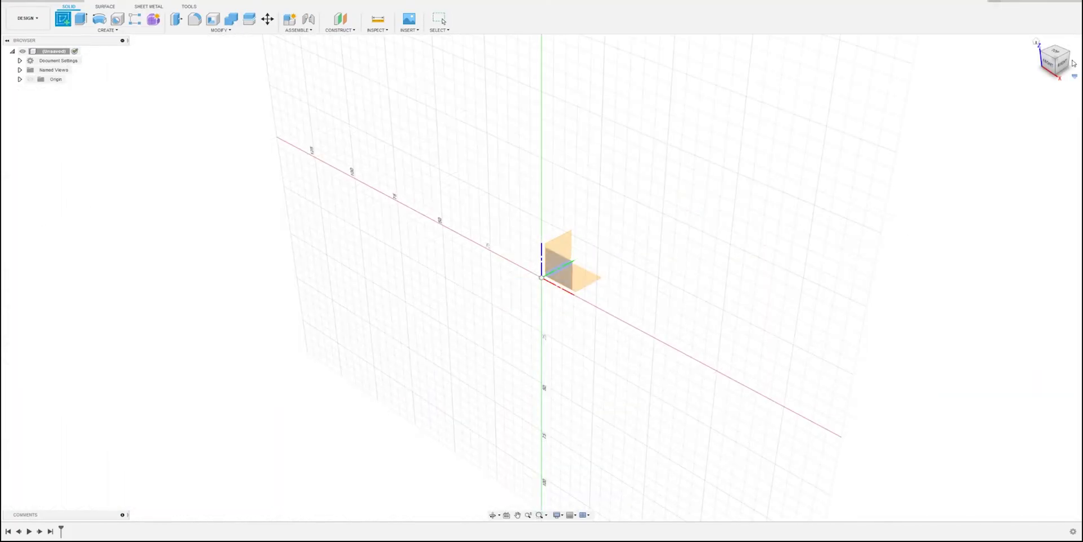
click(1047, 64)
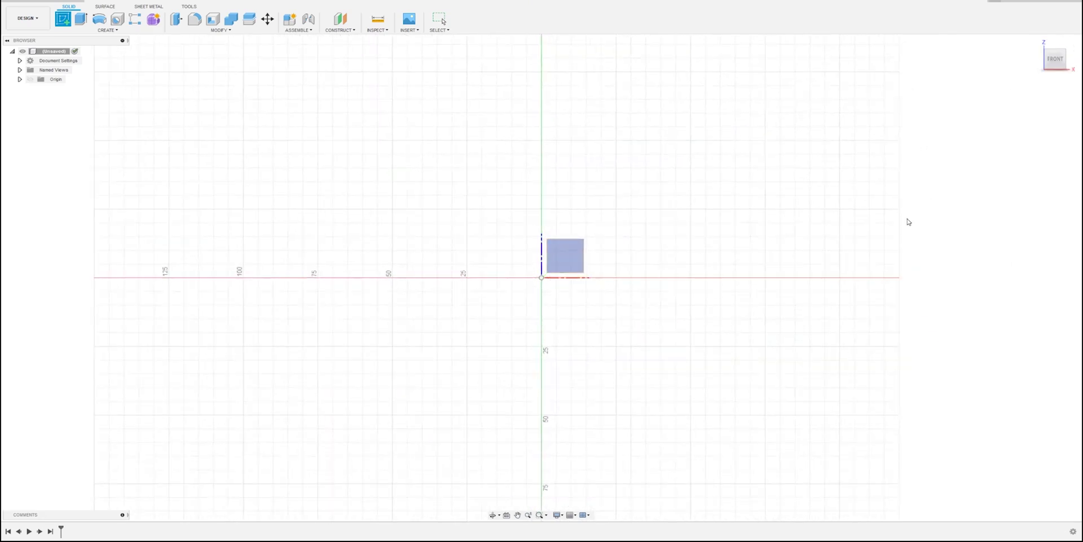
click(568, 261)
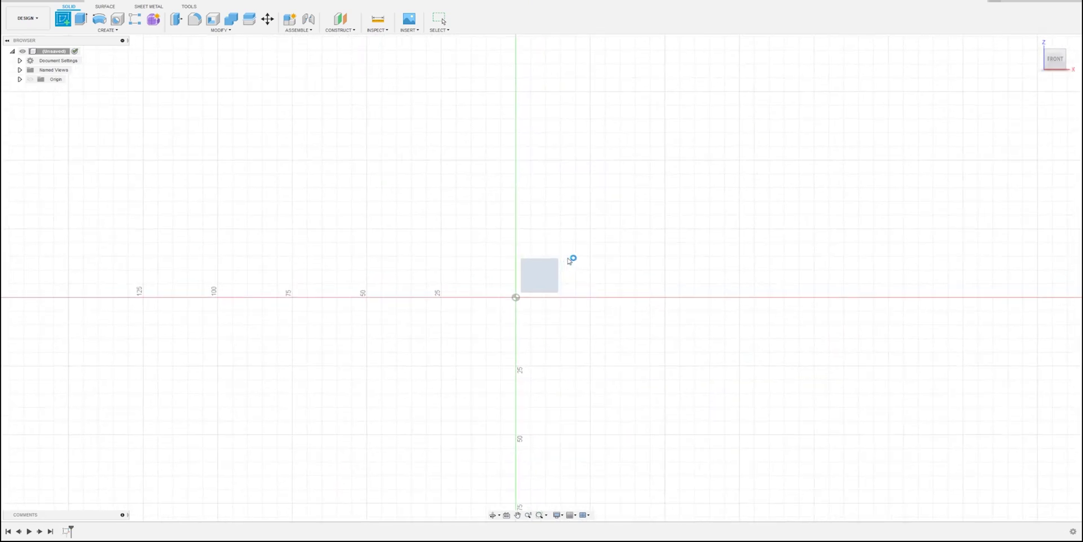
- Draw a 47.5 mm horizontal construction baseline from the origin
click(63, 19)
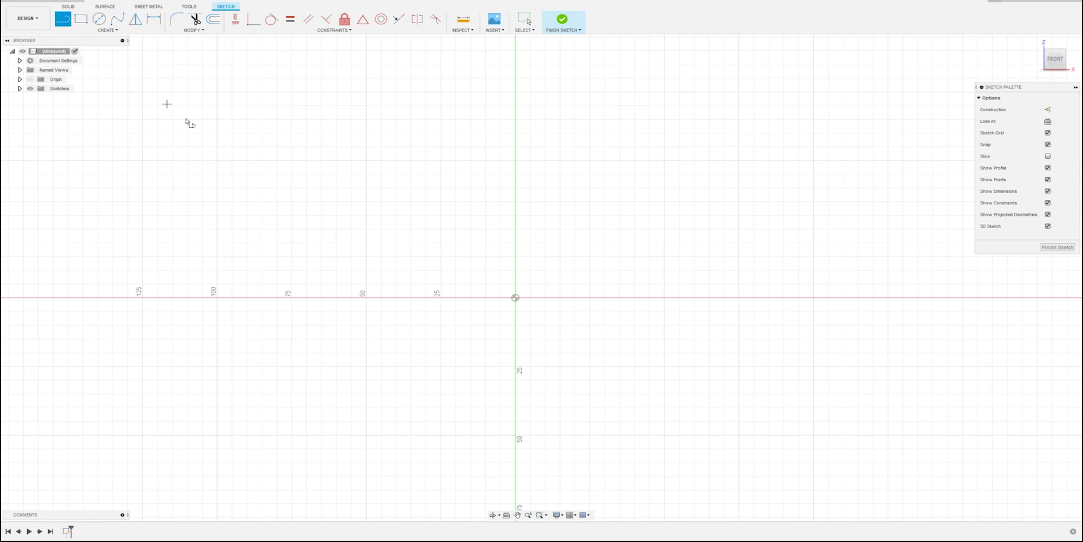
click(1048, 110)
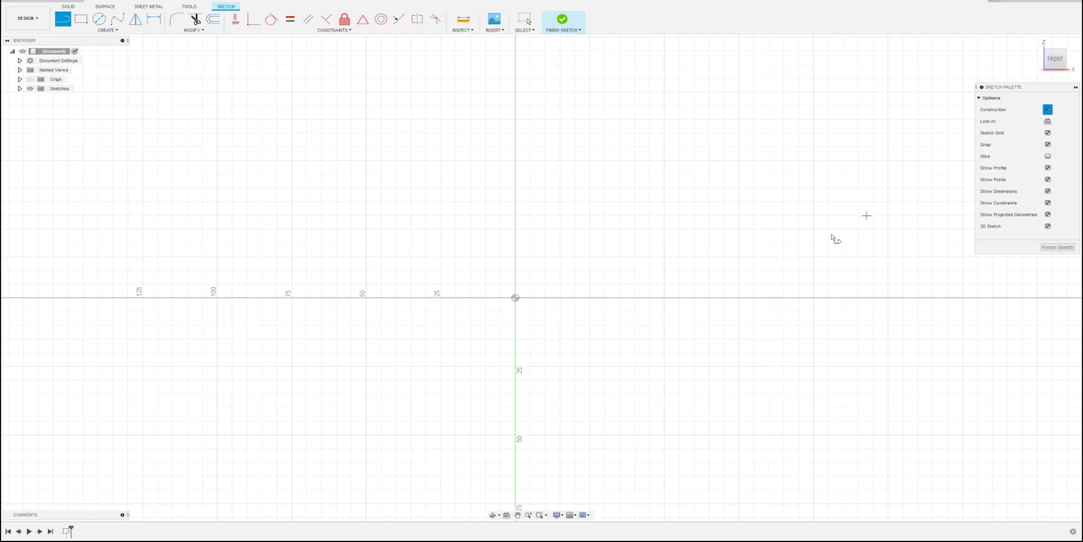
click(515, 298)
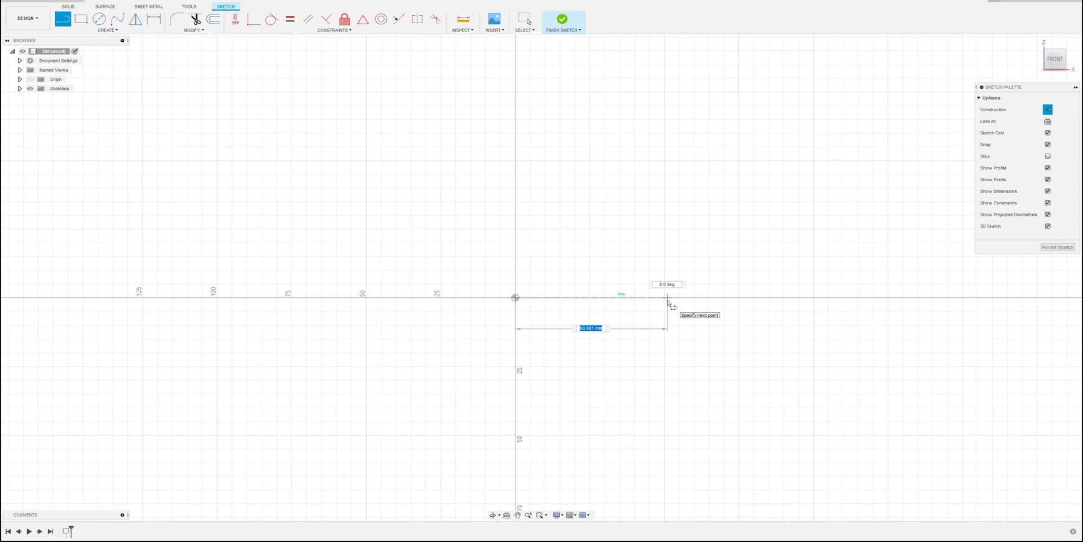
text(47.5)
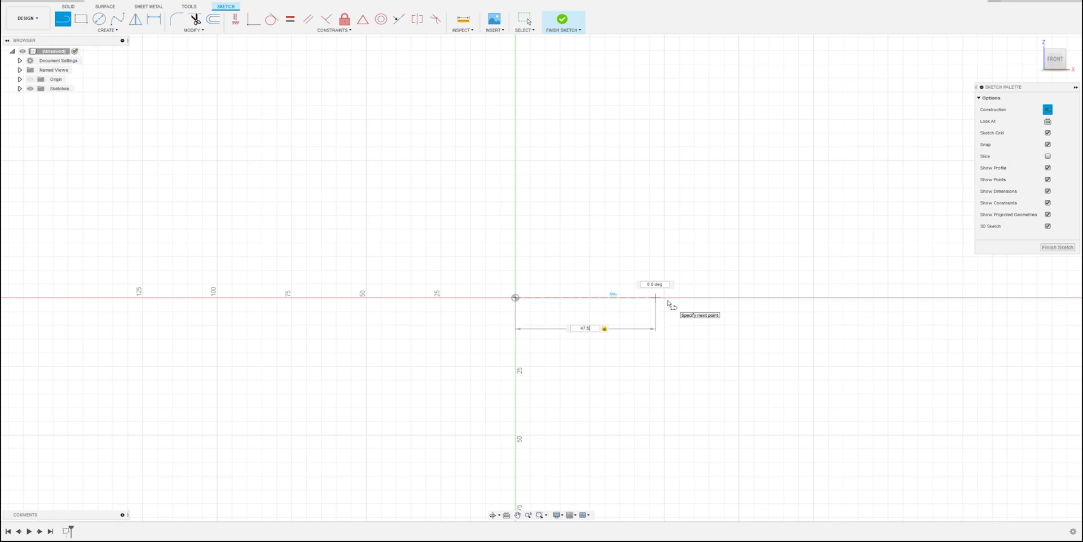
key(Return)
key(Escape)
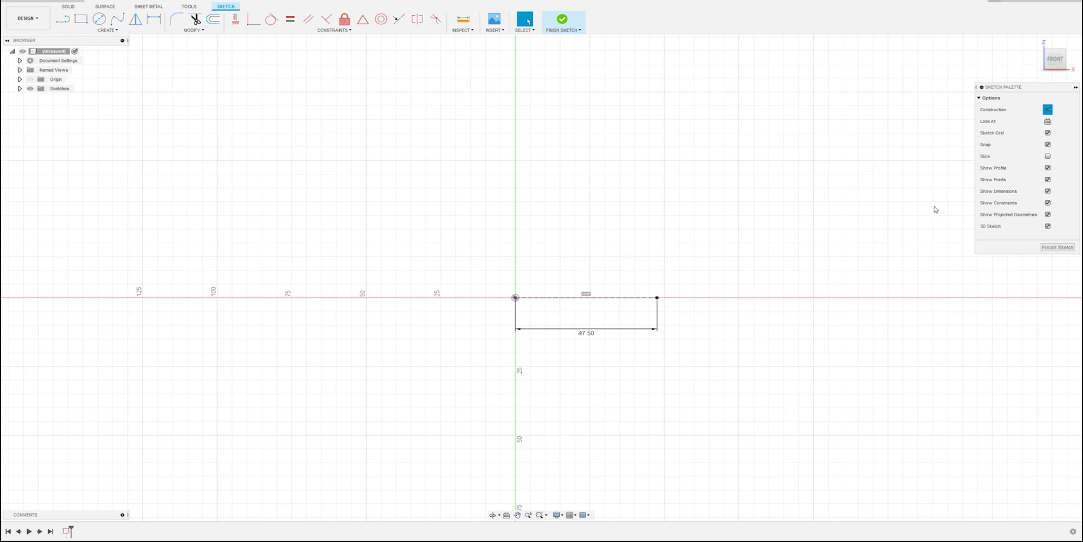
- Add a vertical construction line from the baseline's end, then a 5 mm step segment
key(l)
click(657, 297)
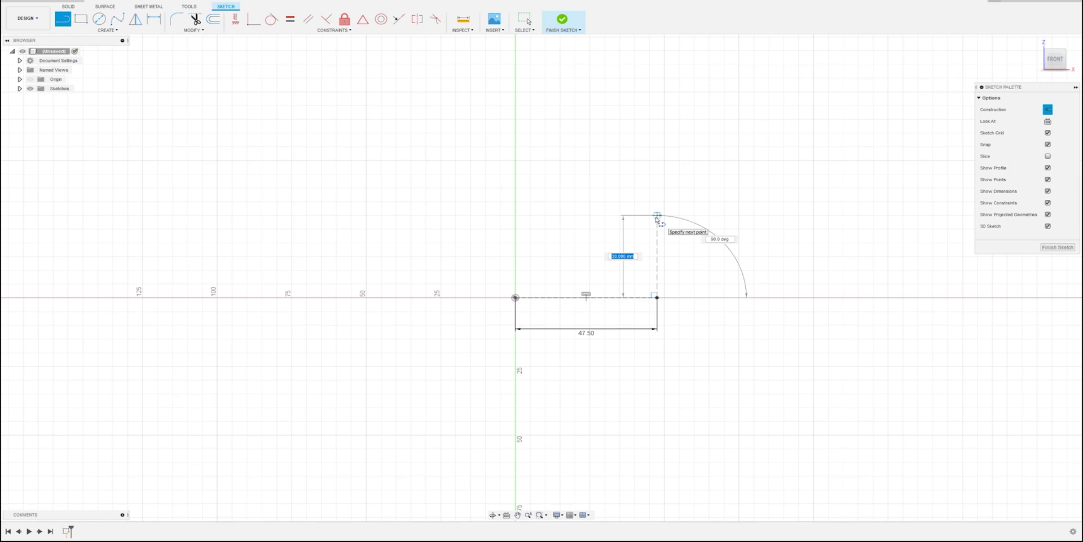
click(657, 216)
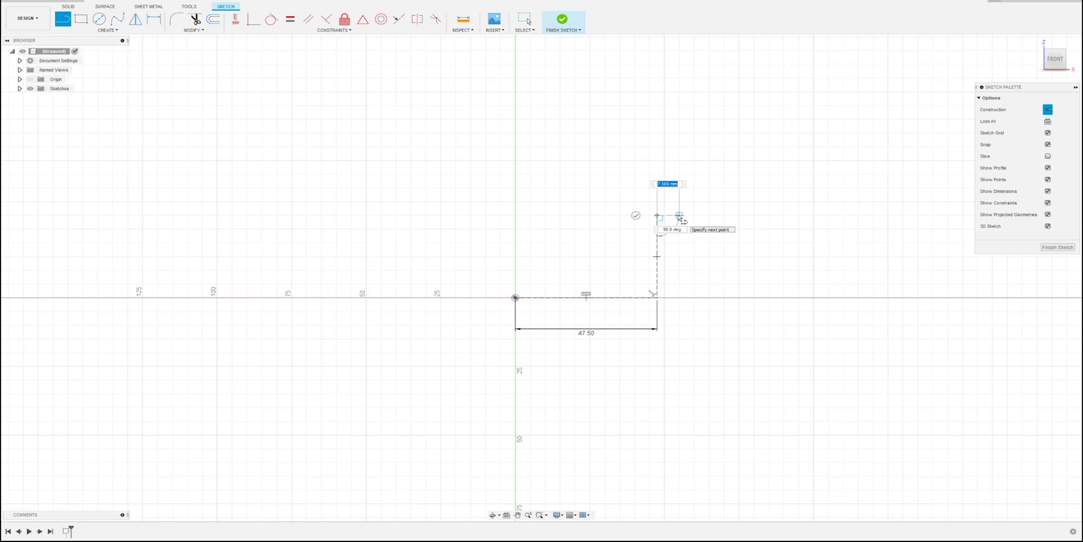
text(5)
key(Tab)
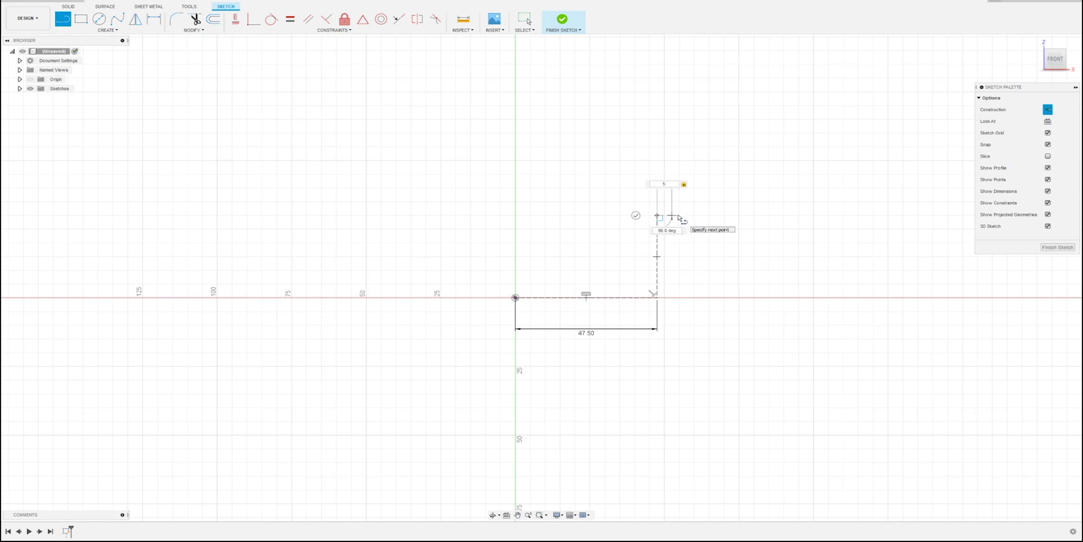
key(Return)
key(Escape)
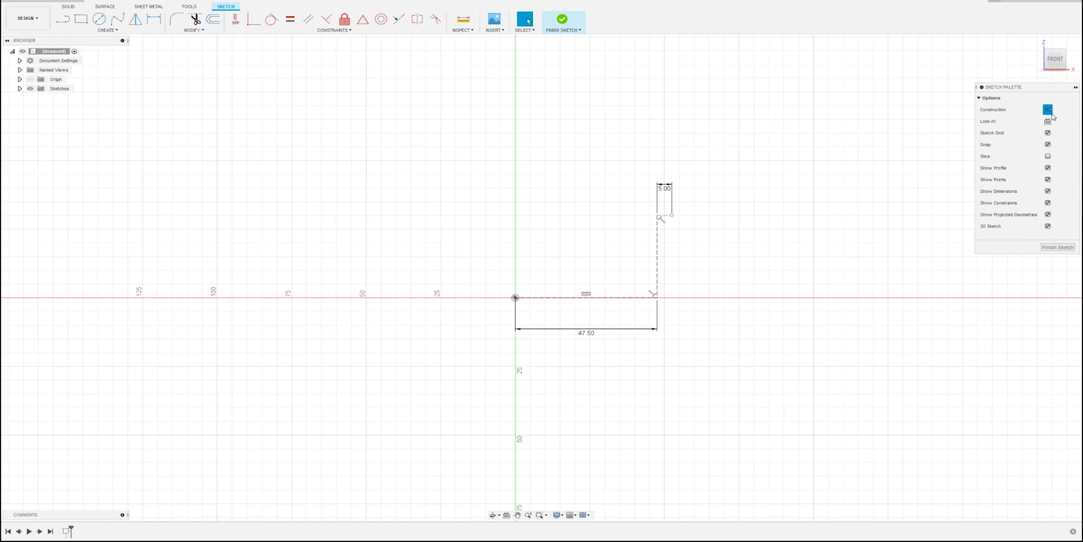
- Draw a fit-point spline from the baseline corner through a midpoint to the 5 mm step endpoint
click(117, 21)
scroll(714, 301, up, 1)
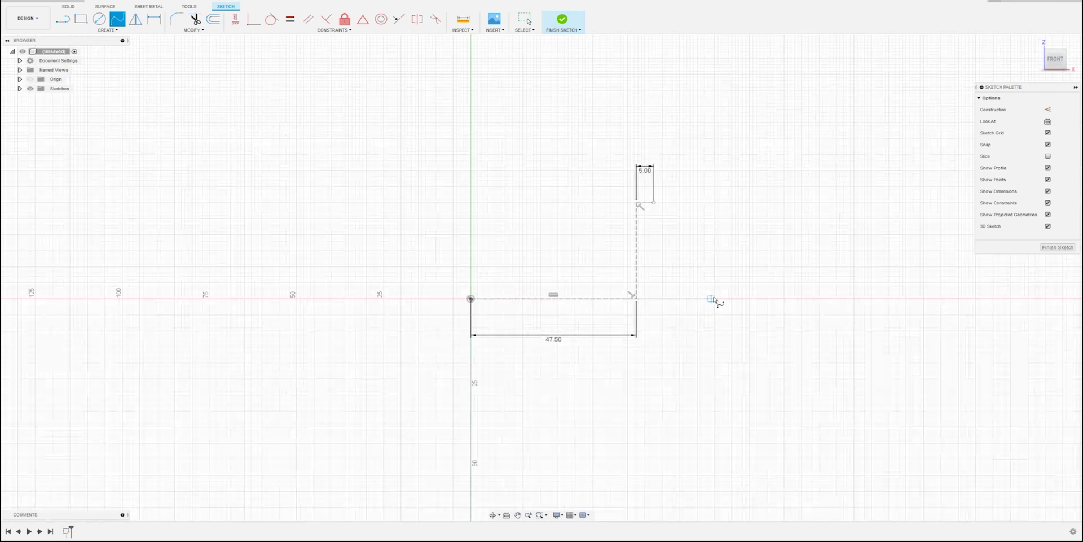
scroll(713, 301, up, 2)
click(596, 300)
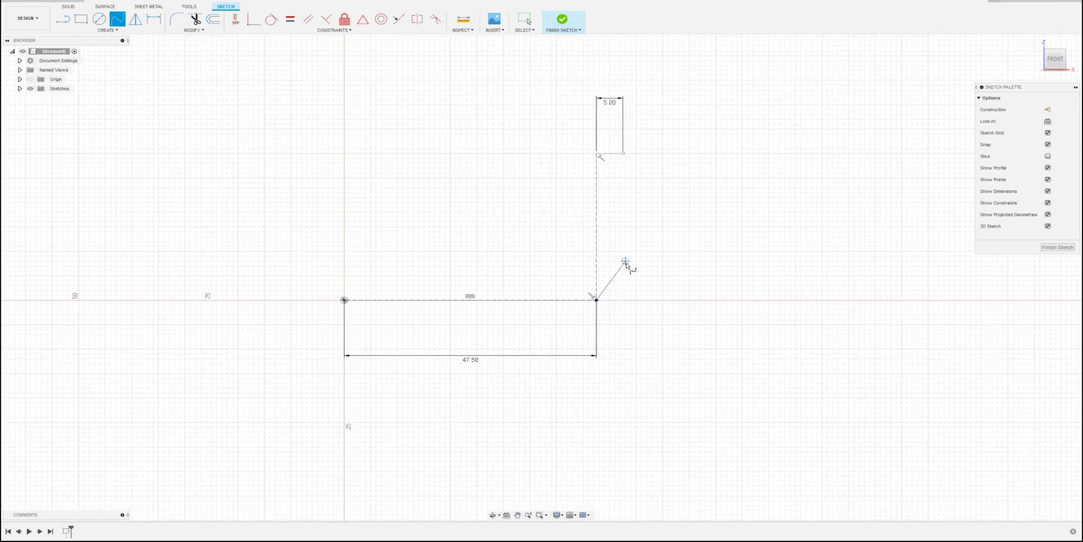
click(611, 226)
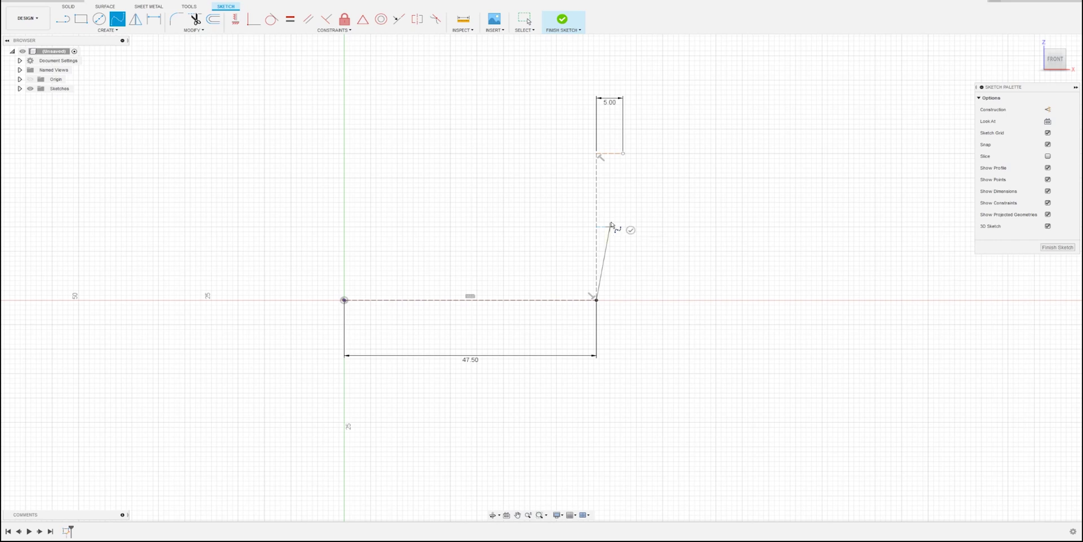
double_click(623, 154)
key(Escape)
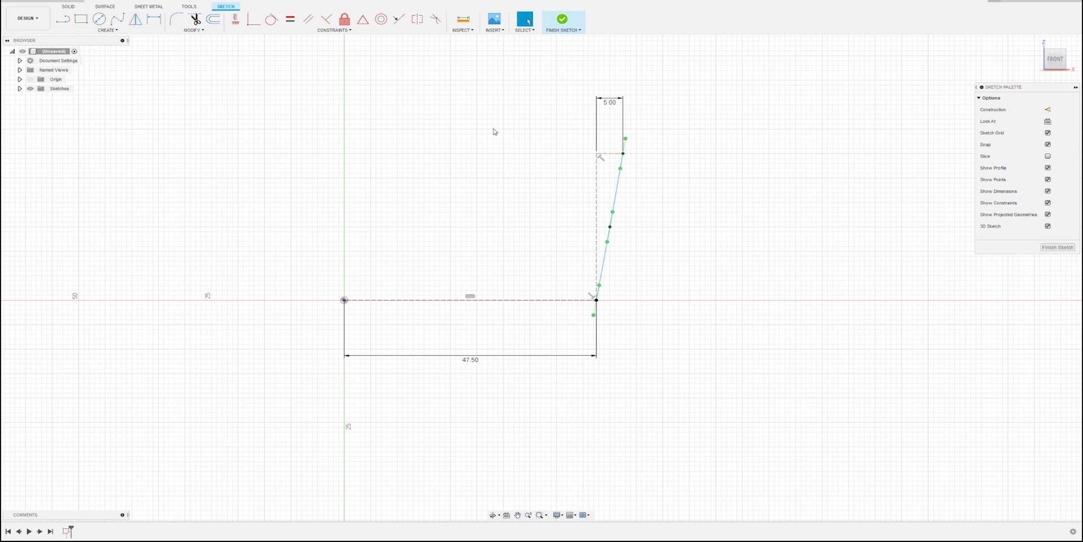
- Shape the spline into a flared S-curve by moving its middle point and adjusting its end tangents
drag(620, 169, 625, 195)
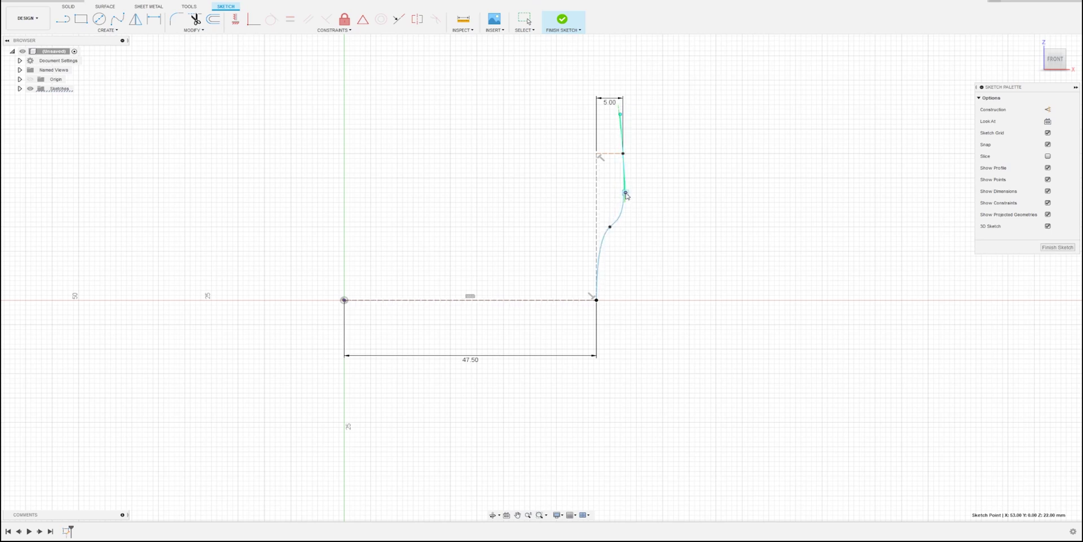
drag(626, 195, 620, 187)
scroll(627, 189, down, 2)
scroll(626, 180, up, 5)
scroll(625, 179, up, 1)
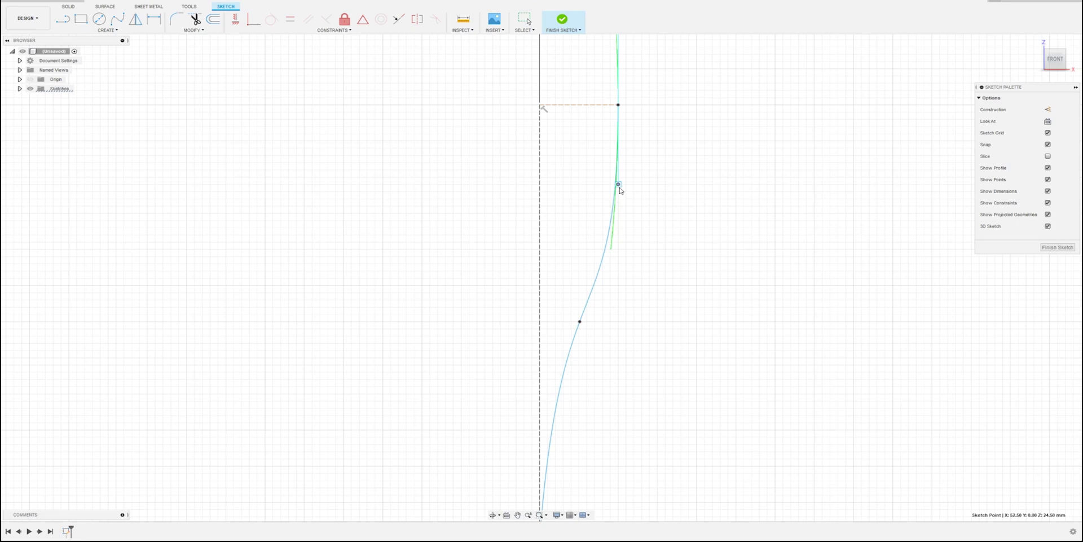
scroll(612, 339, down, 2)
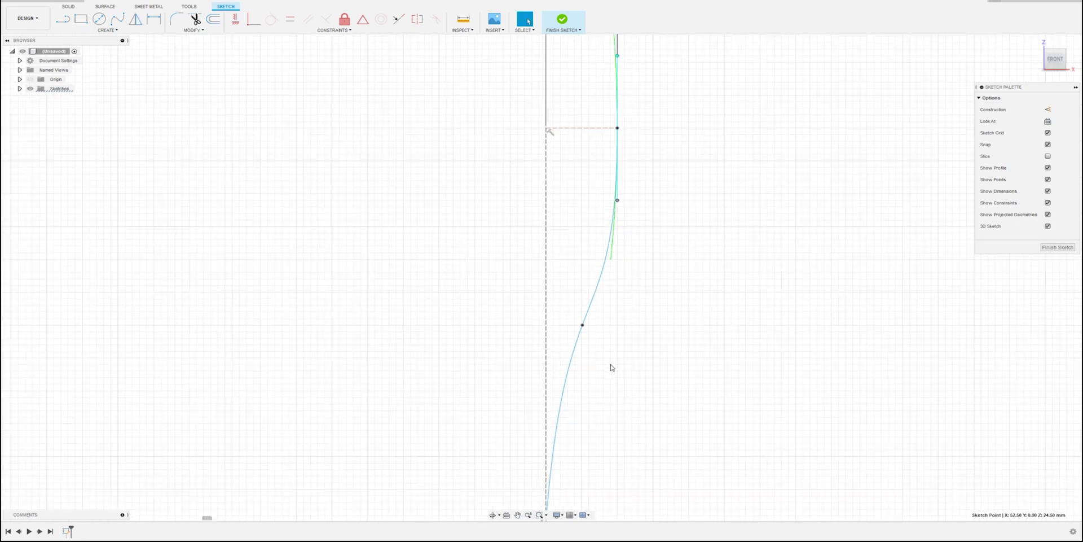
click(550, 490)
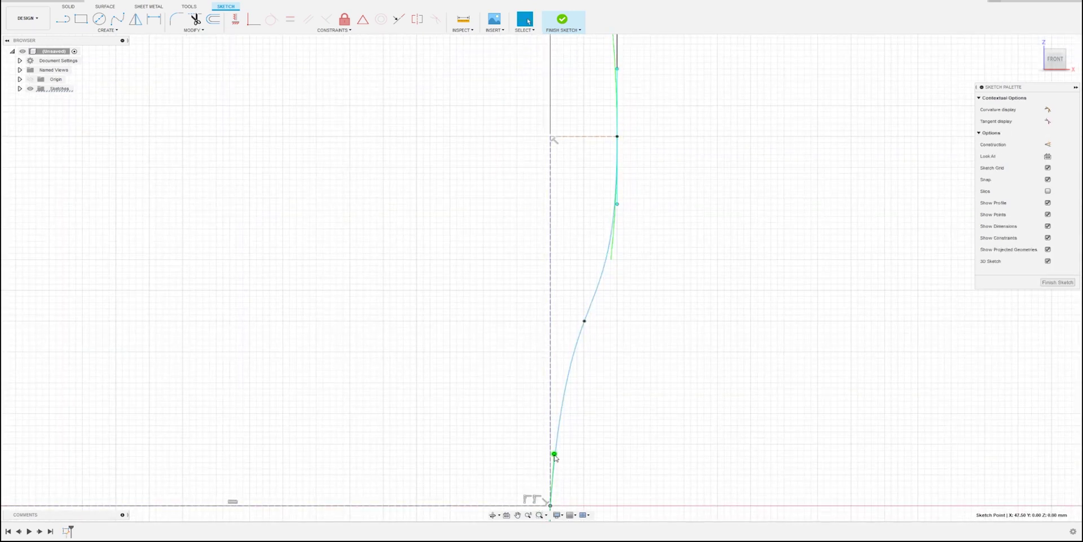
drag(554, 454, 553, 418)
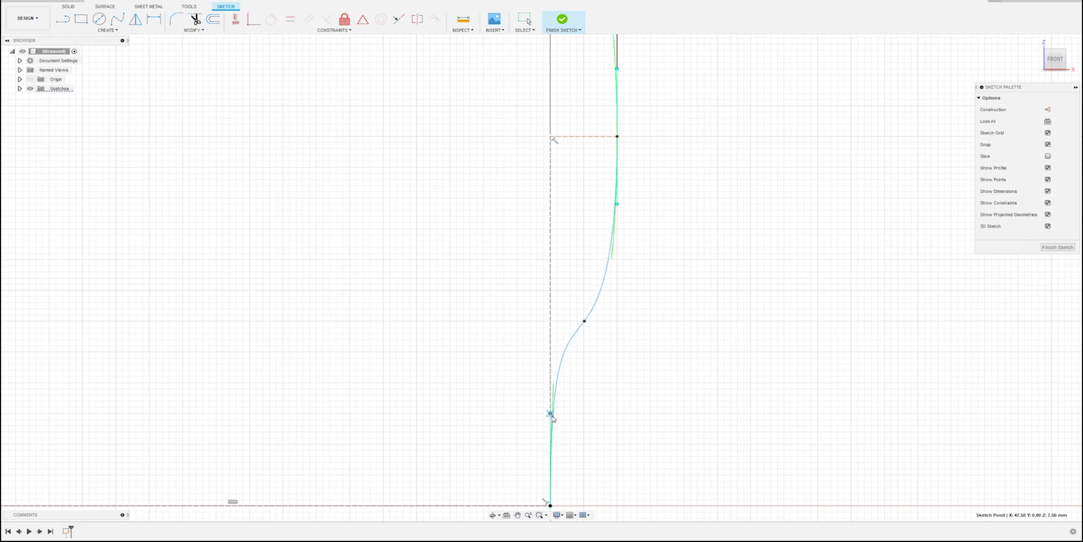
key(Escape)
- Copy the S-shaped spline and shift the copy slightly to the right
click(607, 276)
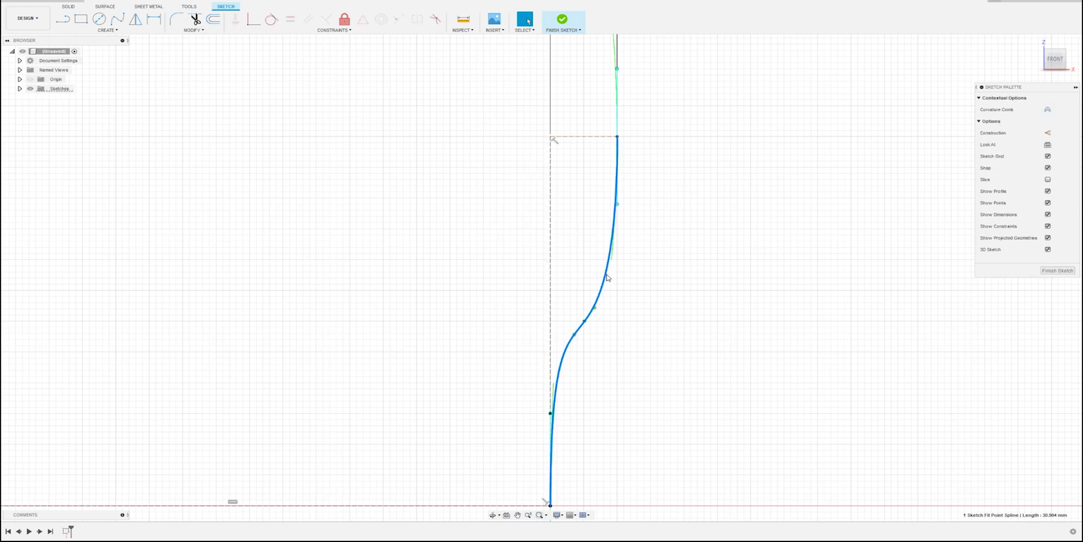
key(m)
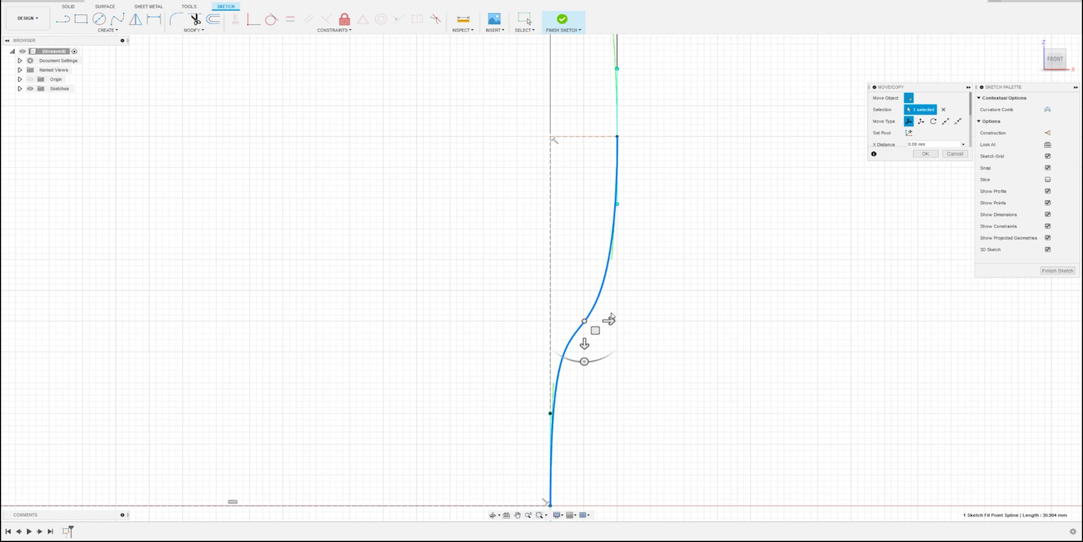
drag(609, 320, 619, 320)
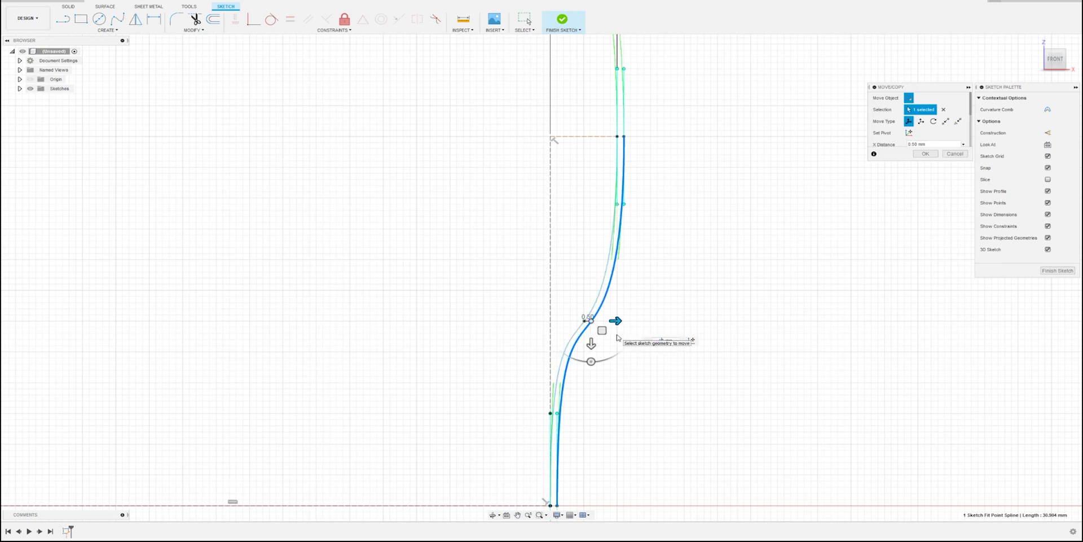
key(Return)
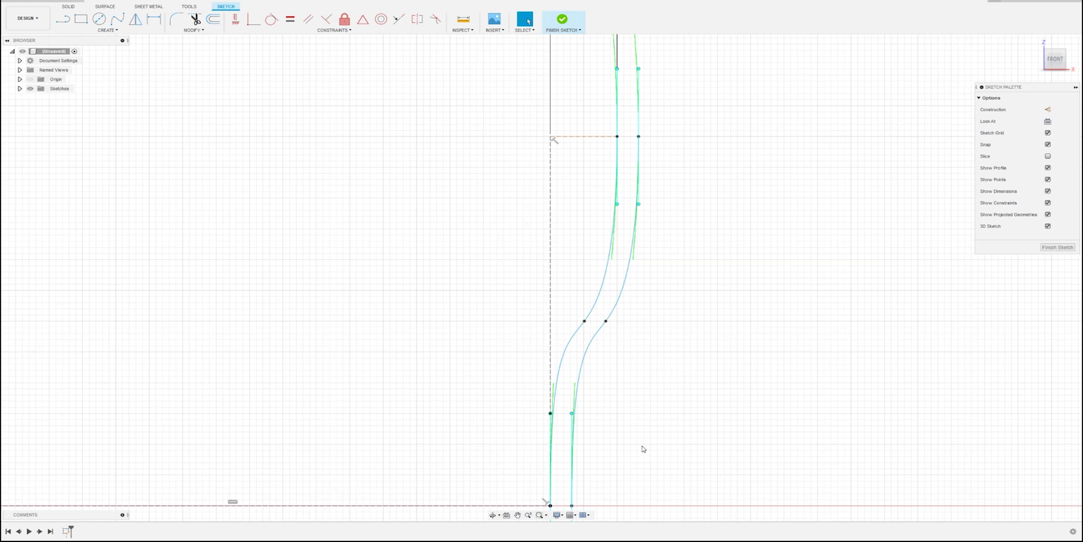
- Move the right-hand spline down 0.50 mm with Move/Copy
middle_drag(642, 448, 651, 333)
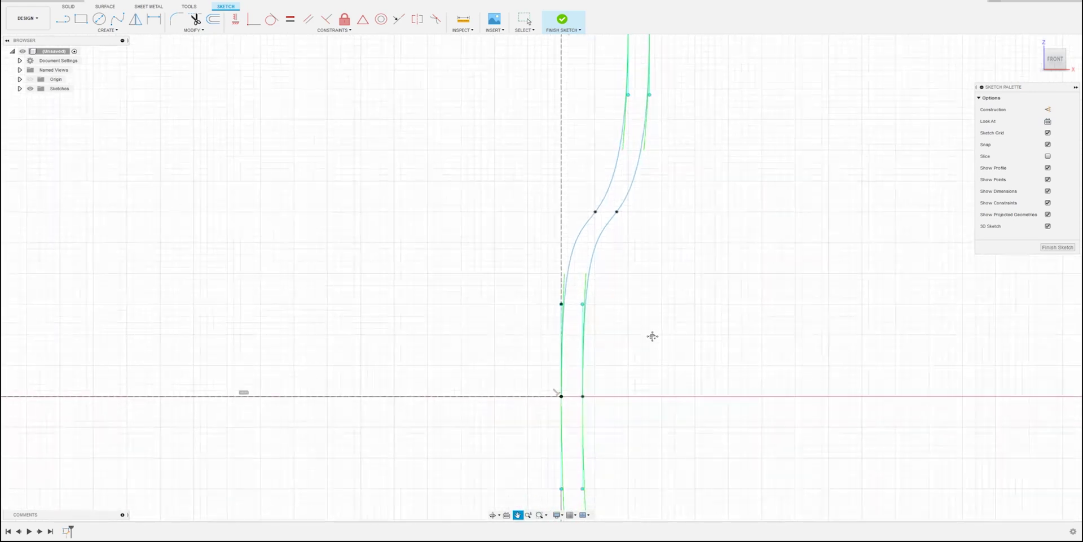
click(613, 214)
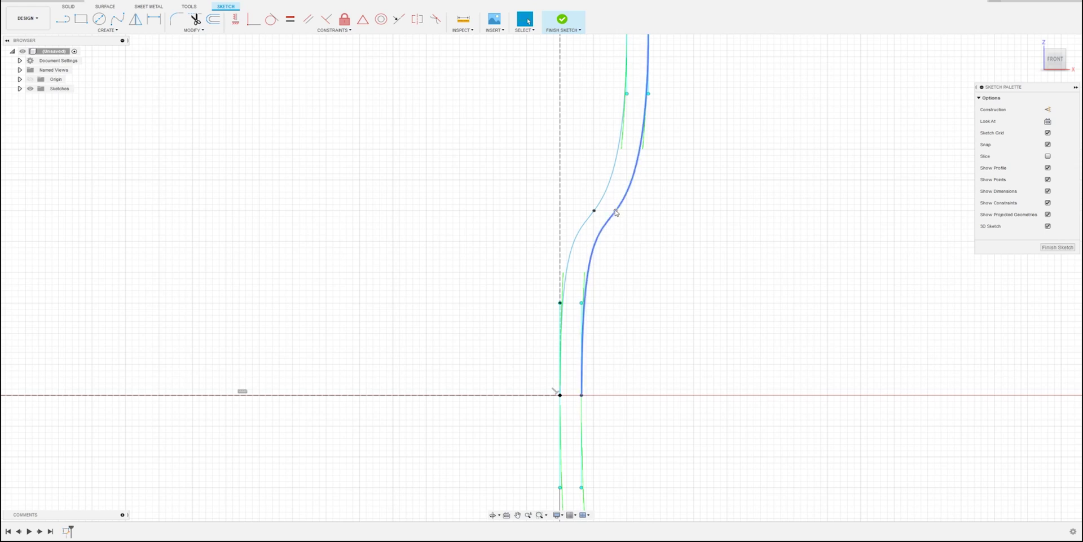
right_click(602, 232)
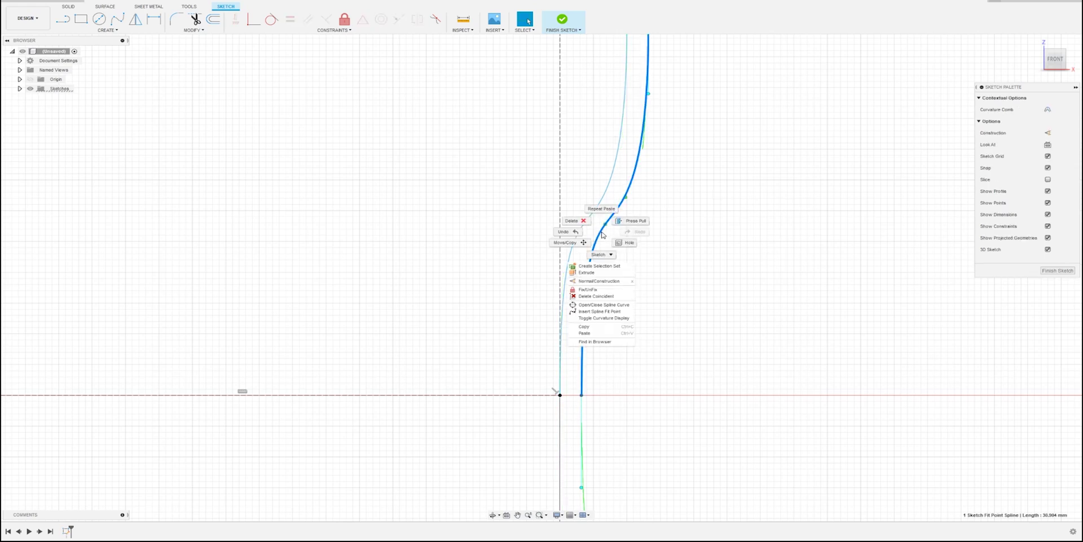
click(578, 243)
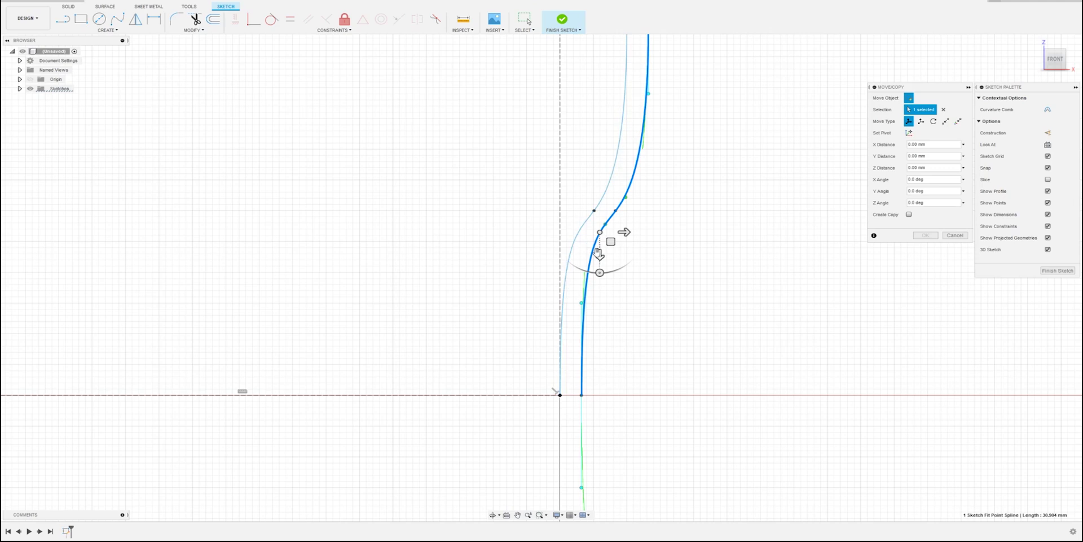
click(600, 255)
drag(600, 255, 600, 261)
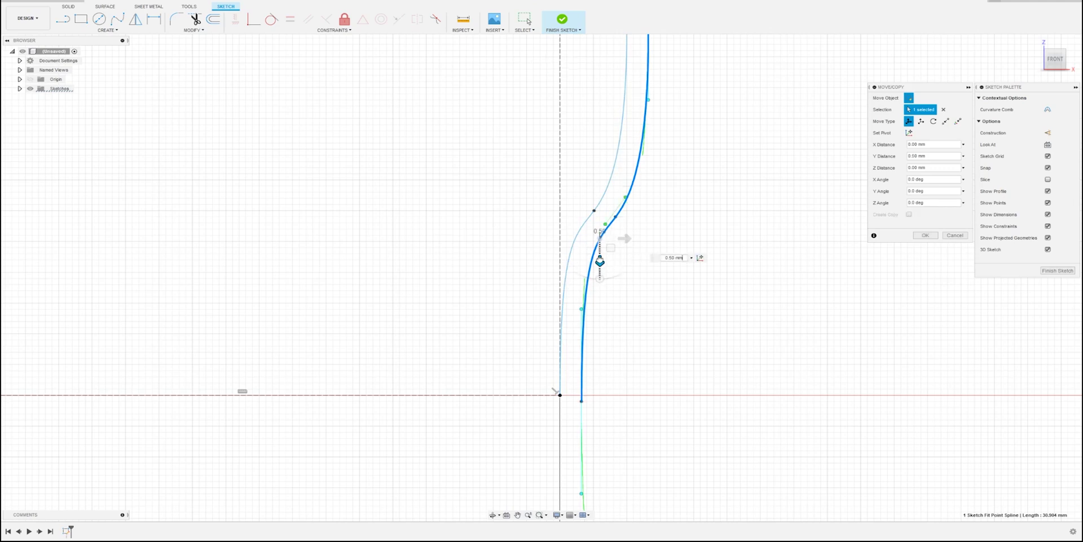
drag(600, 261, 600, 258)
click(924, 235)
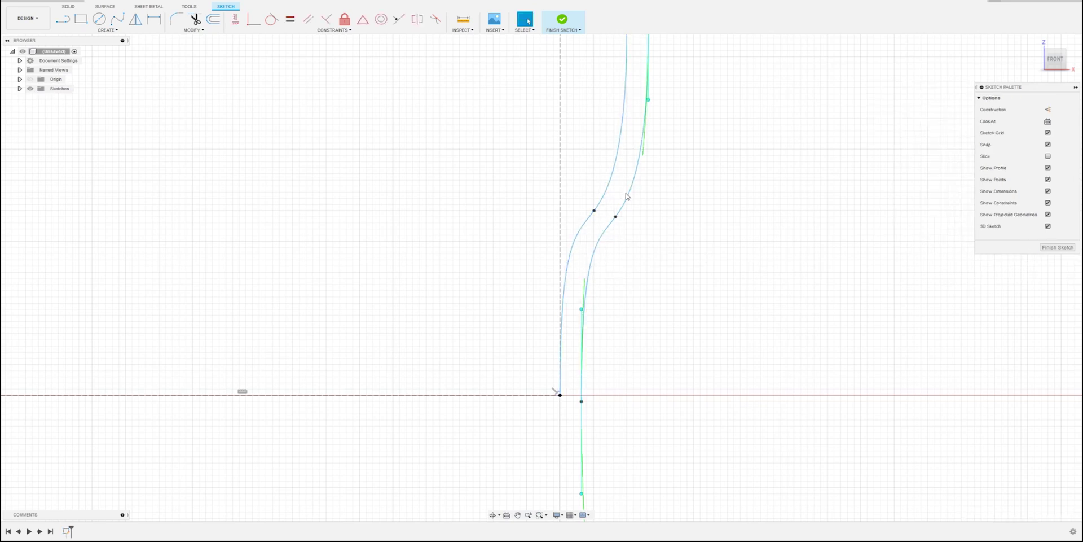
- Place a 4 mm diameter circle on the S-bend and nudge its centre into position
click(99, 18)
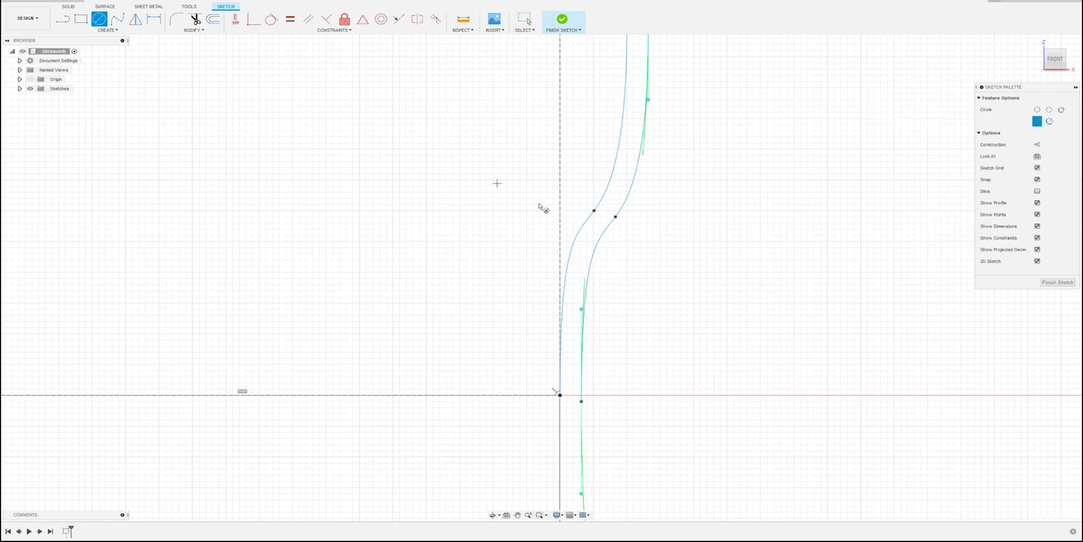
click(605, 210)
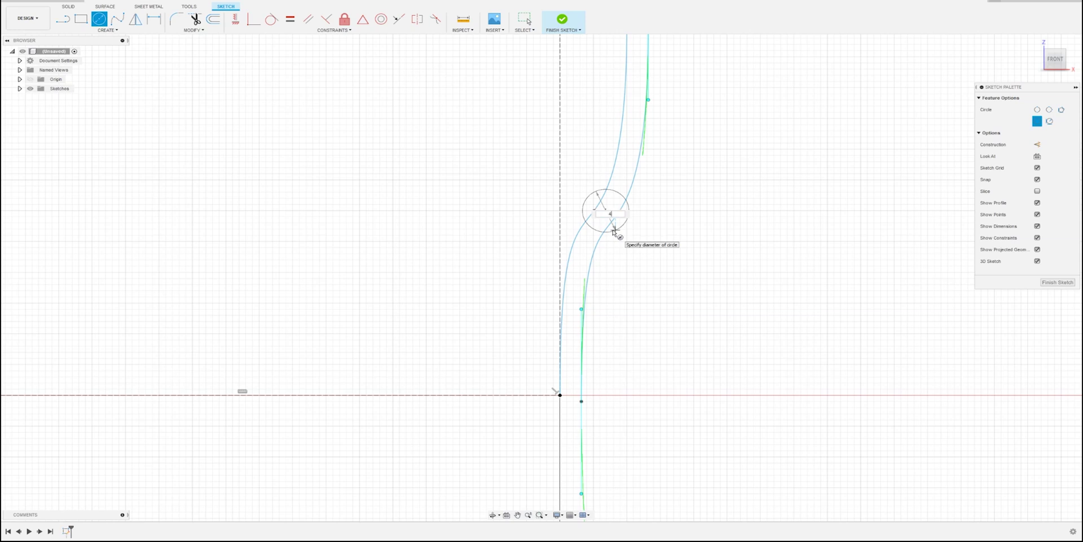
key(Tab)
key(Return)
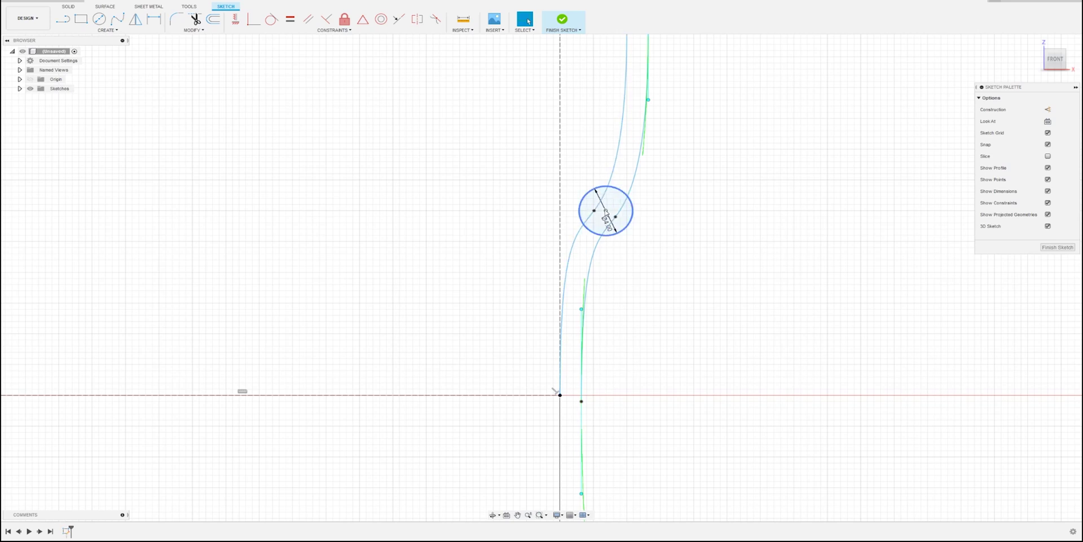
drag(605, 213, 602, 218)
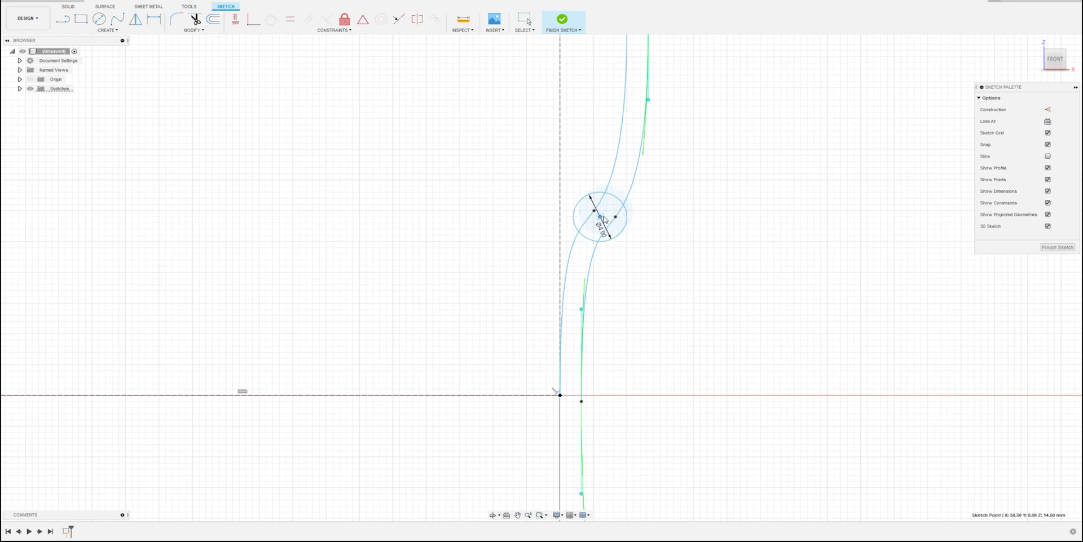
key(Escape)
scroll(713, 191, down, 3)
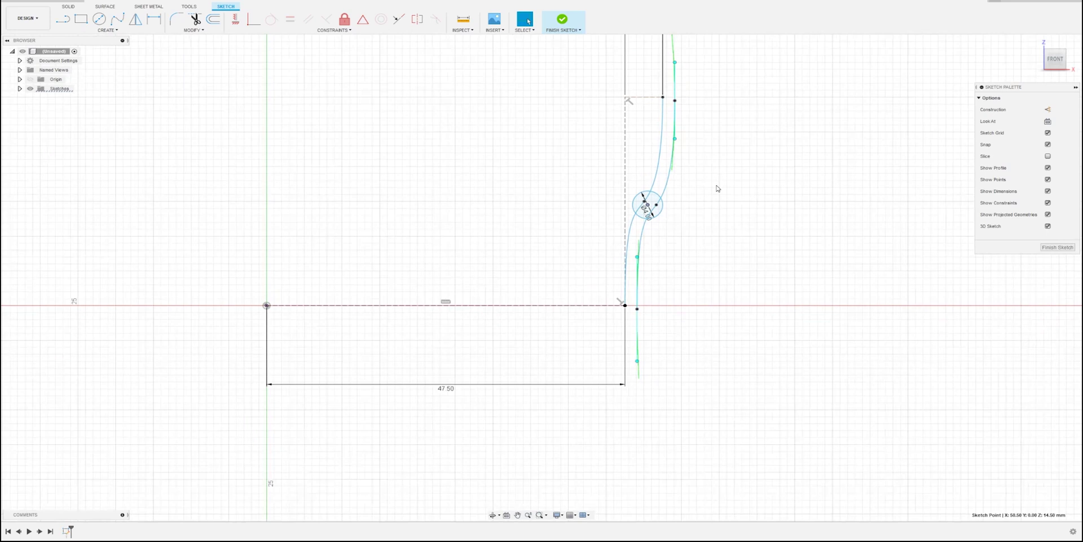
scroll(682, 175, up, 5)
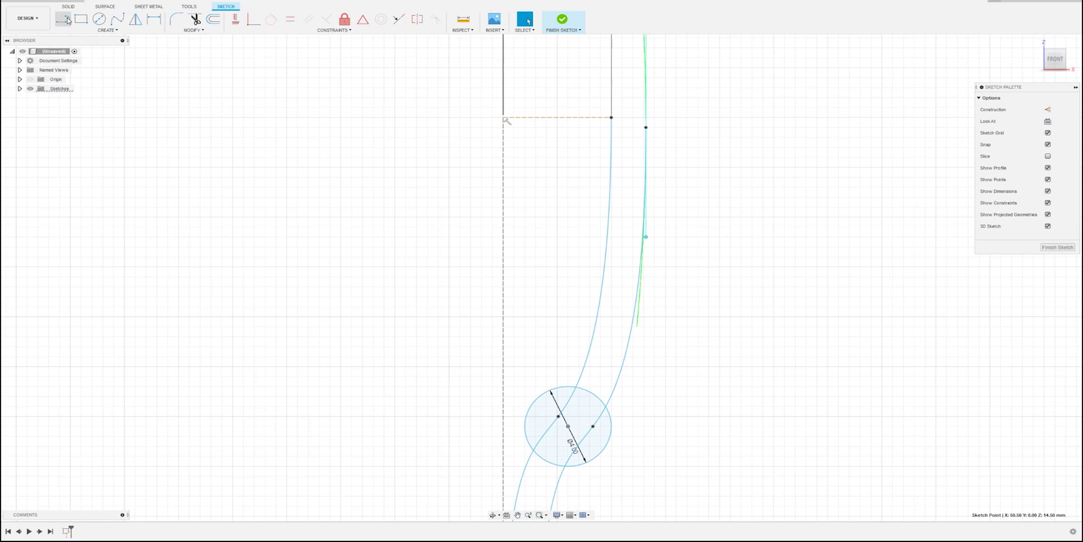
- Draw a 3-point arc from the circle's top to the spline
click(99, 20)
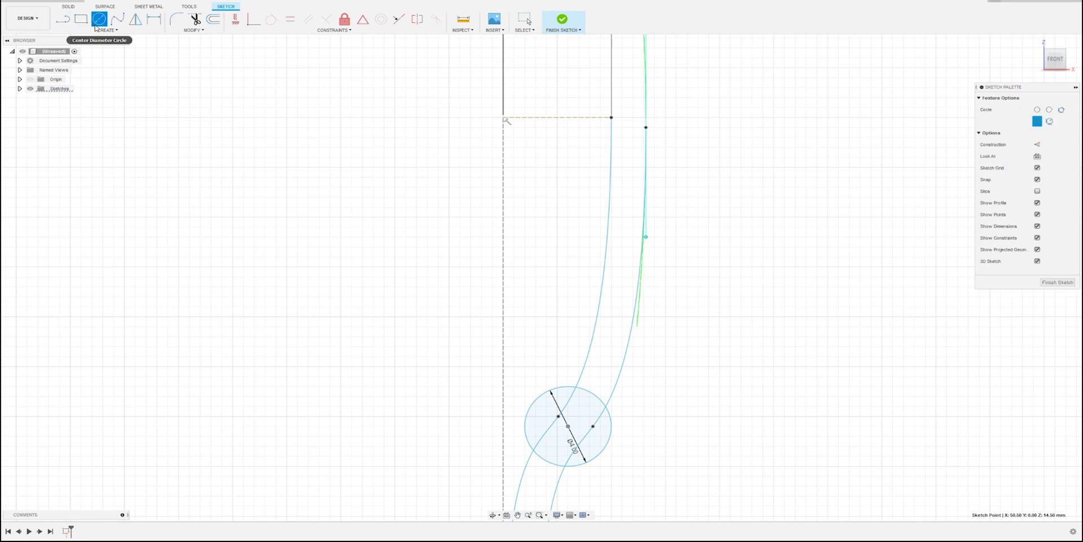
click(112, 31)
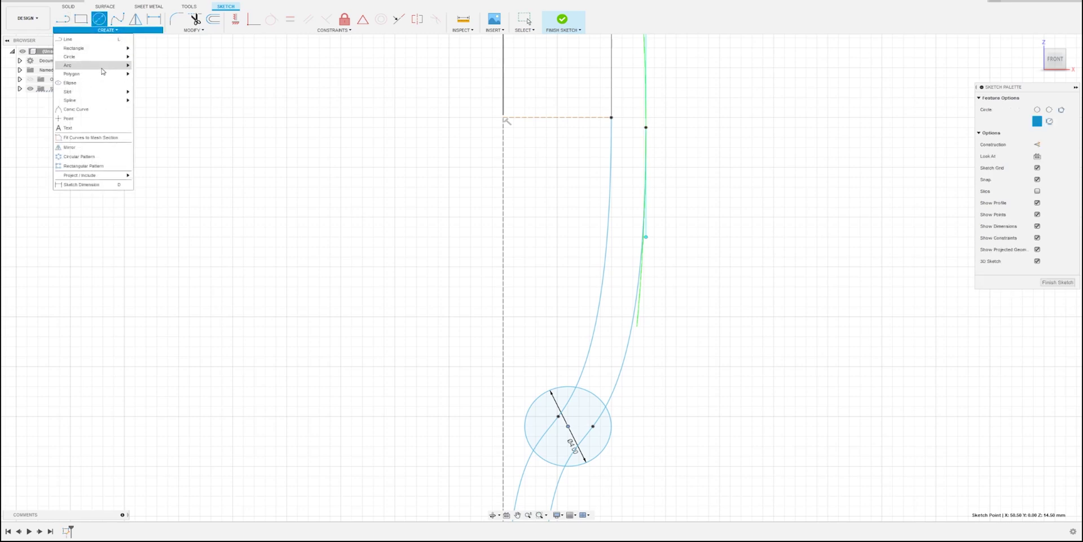
click(148, 66)
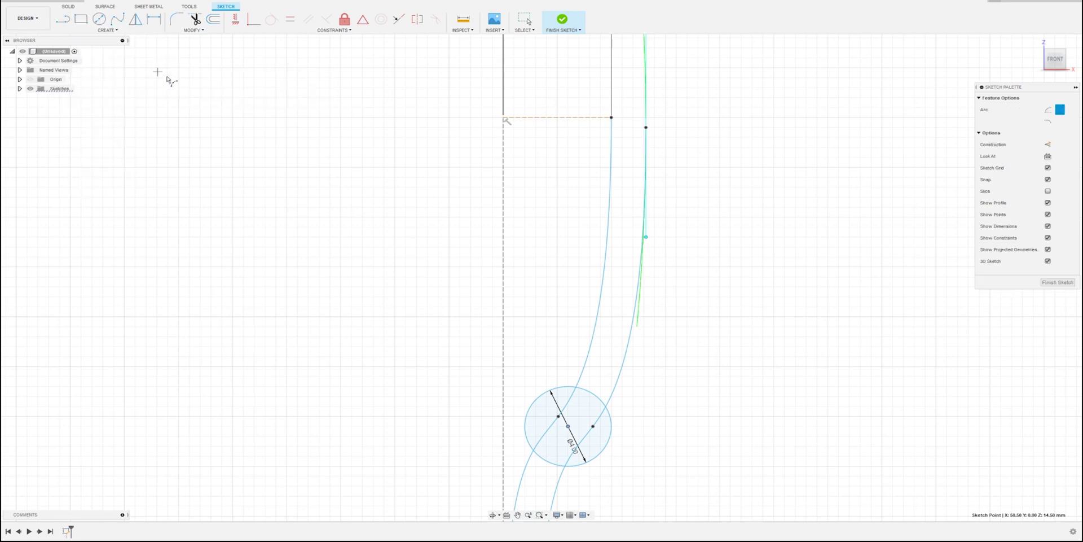
click(555, 389)
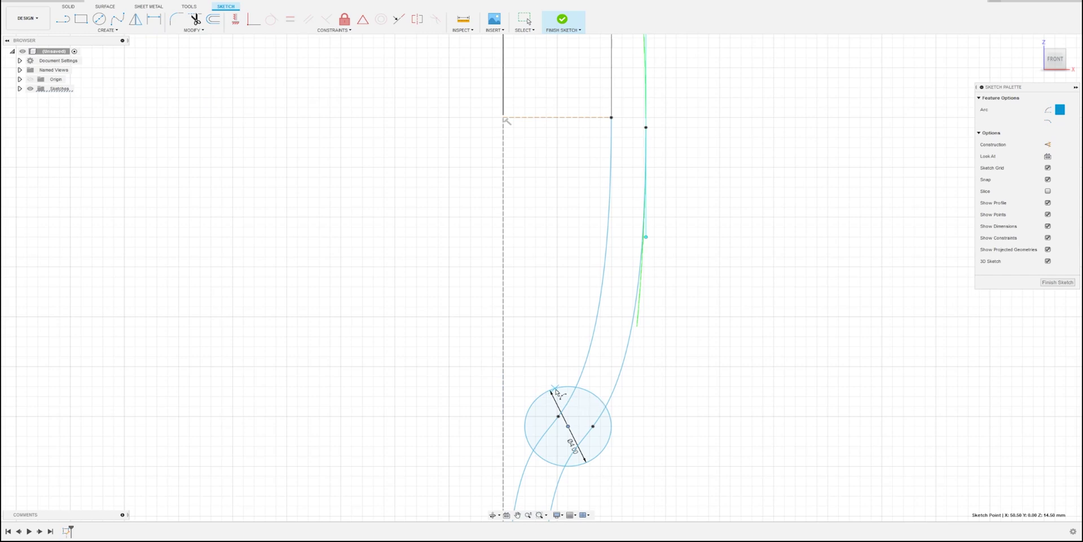
click(587, 357)
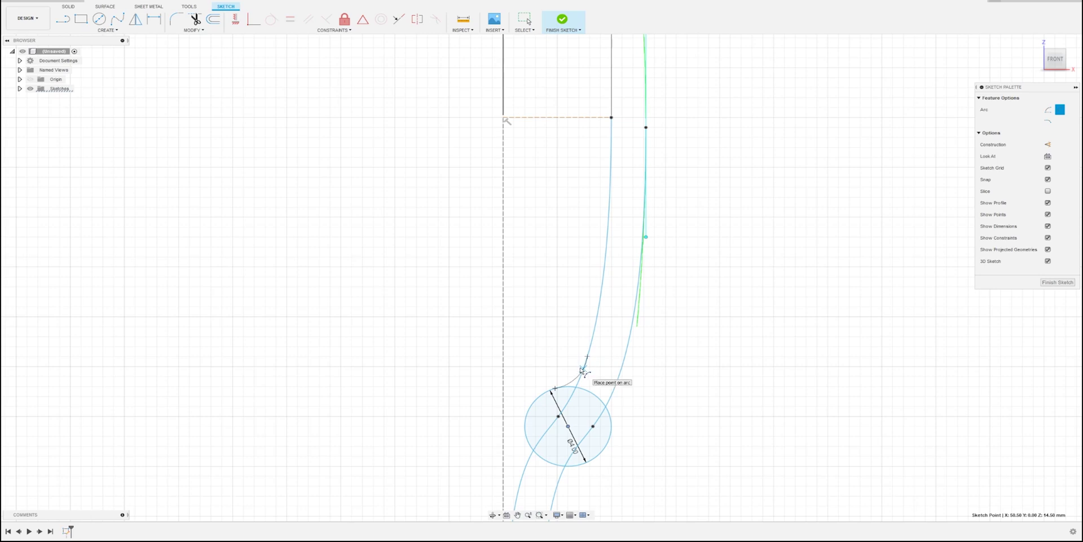
click(581, 370)
scroll(581, 372, up, 5)
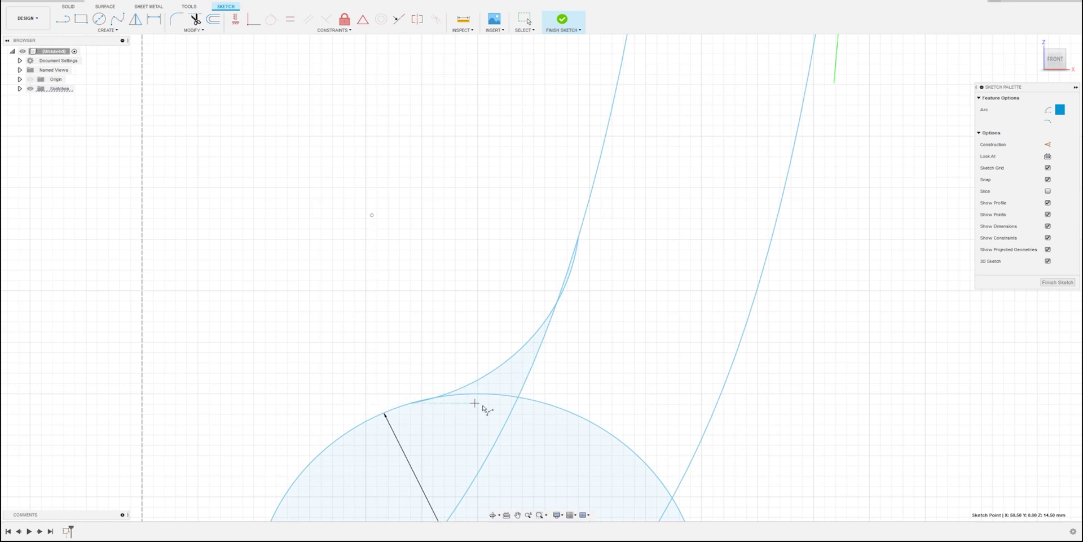
scroll(585, 435, down, 5)
middle_drag(624, 465, 646, 246)
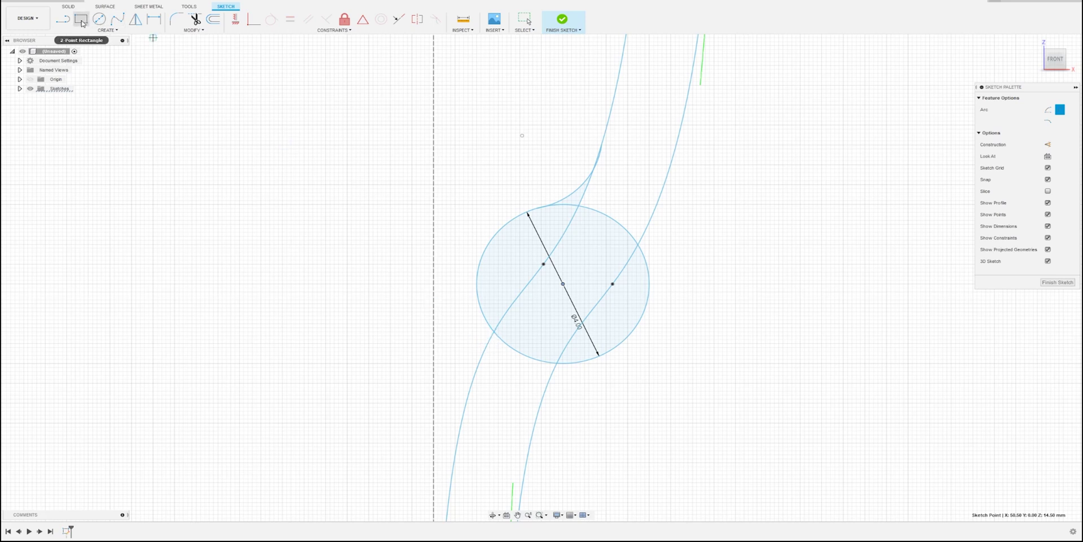
- Draw a small 3-point arc on the circle's left edge
click(112, 31)
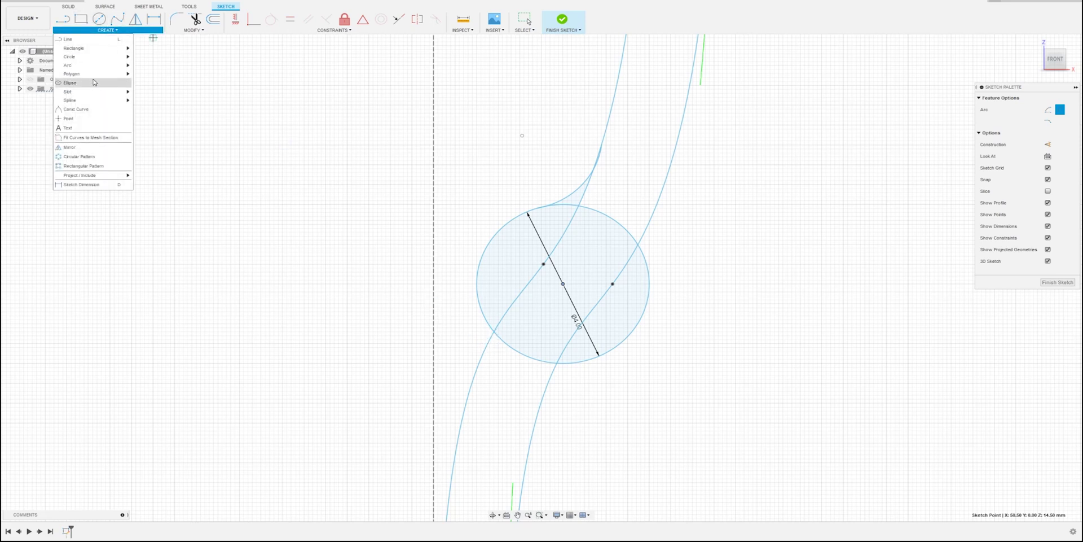
mouse_move(107, 65)
click(162, 68)
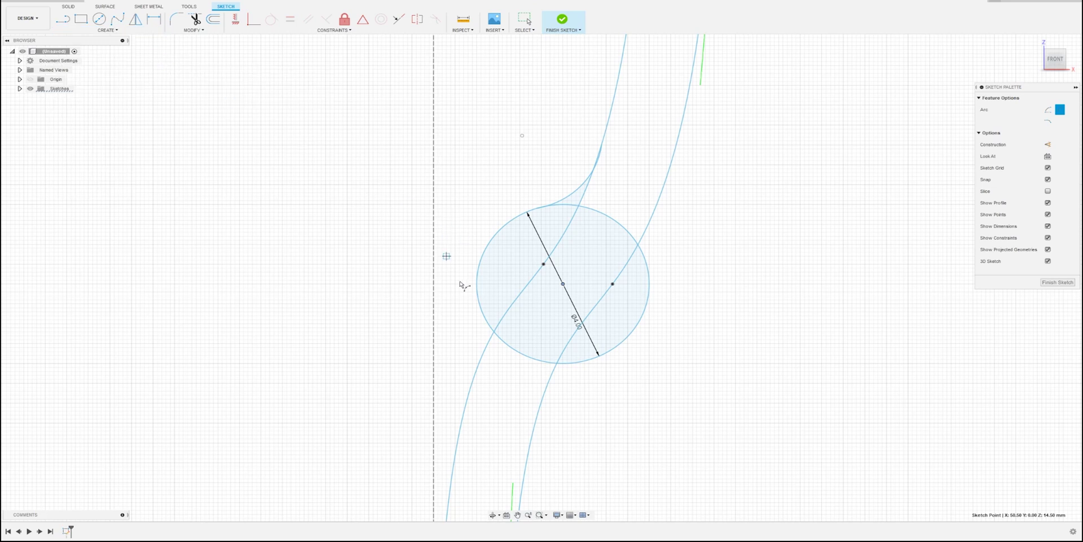
click(480, 307)
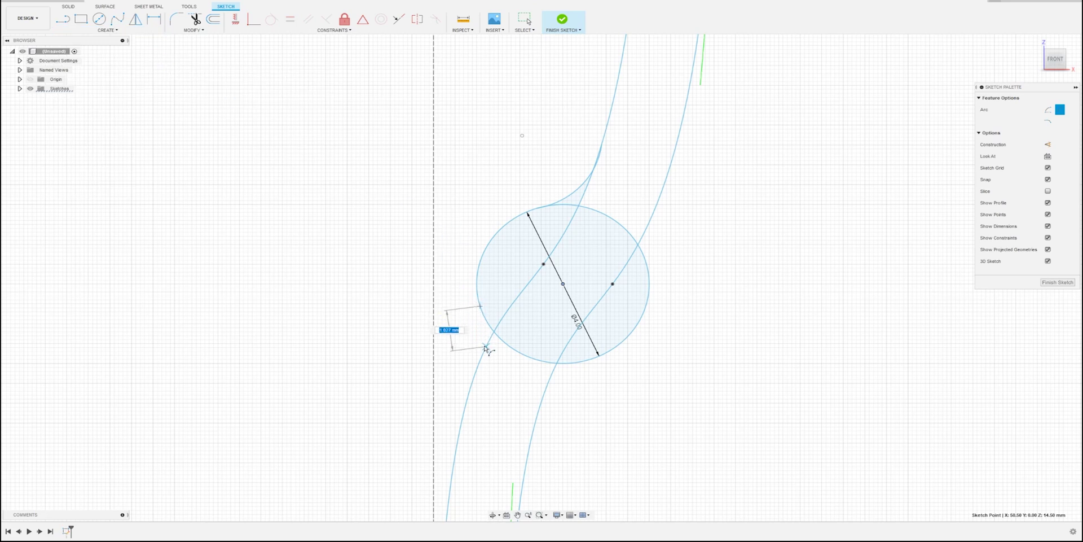
click(484, 350)
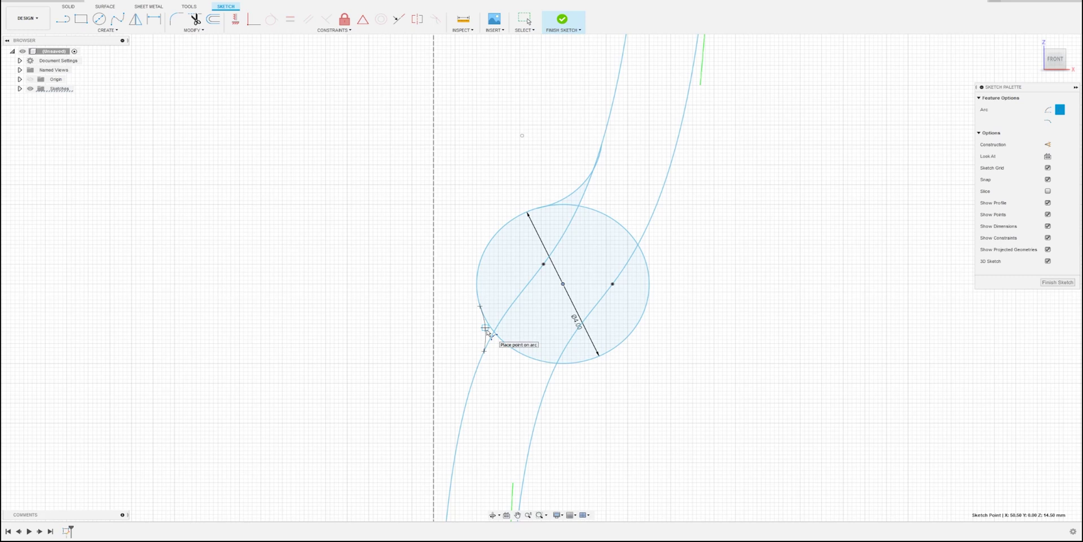
click(486, 330)
scroll(607, 406, down, 5)
mouse_move(621, 430)
middle_down()
mouse_move(643, 362)
mouse_move(639, 179)
middle_up()
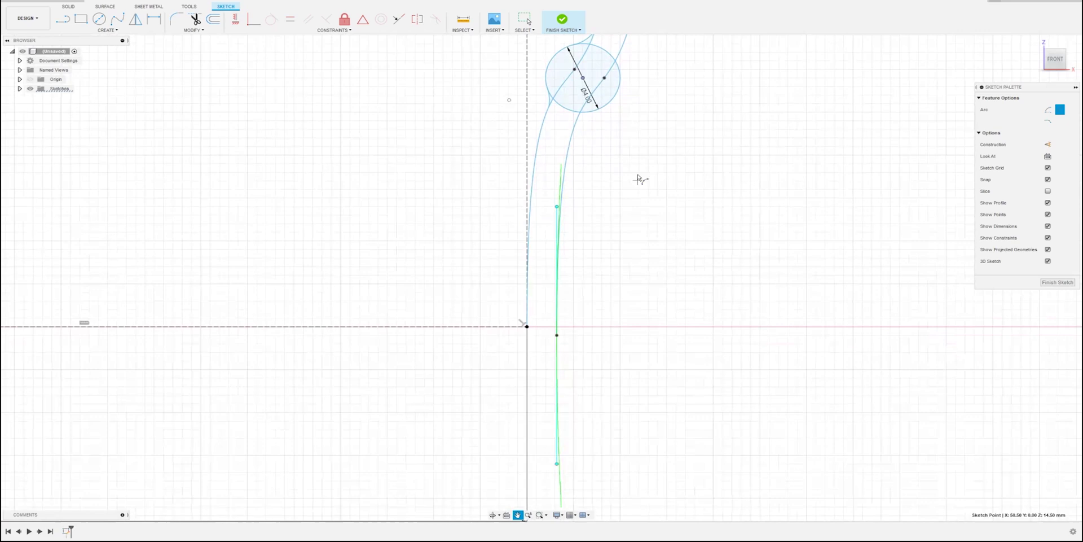
- Draw a line from the curve to the axis to close the profile
click(63, 19)
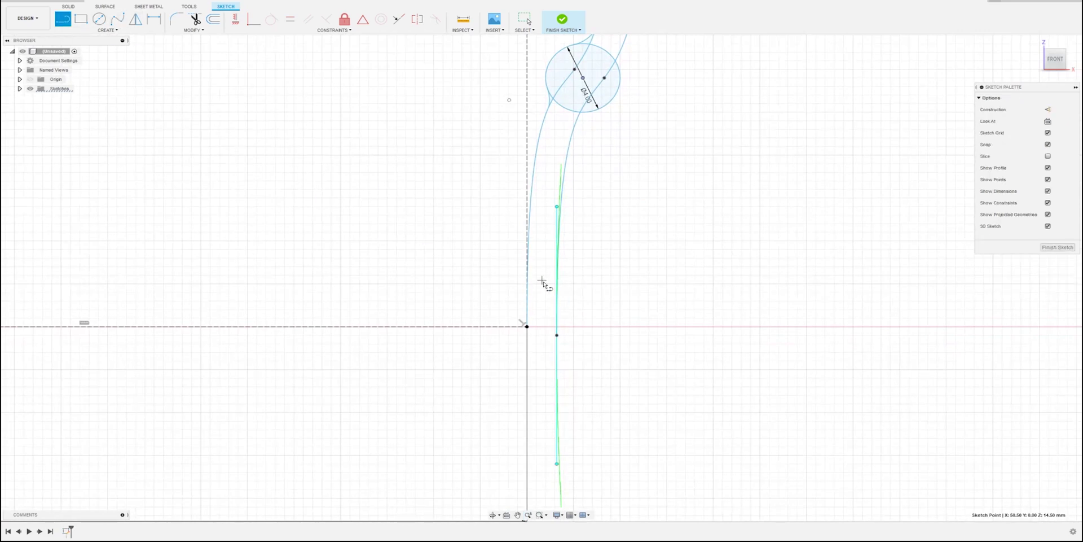
scroll(557, 326, up, 10)
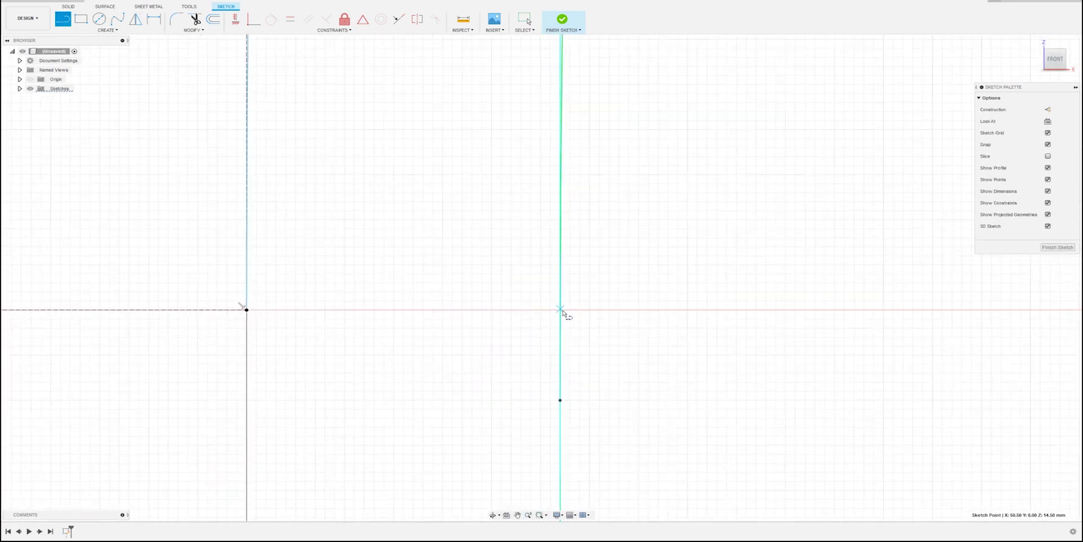
click(560, 311)
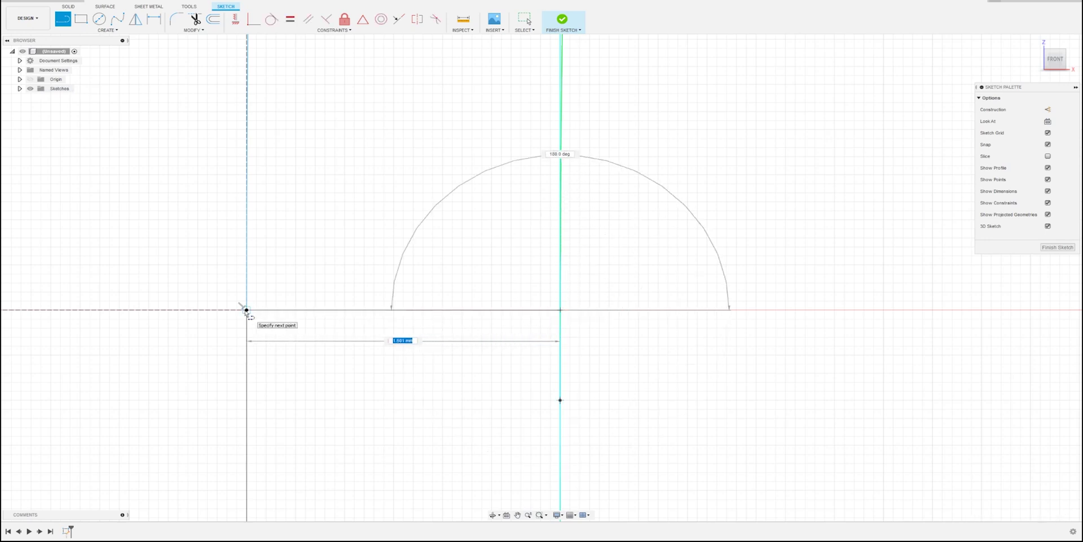
click(247, 310)
scroll(608, 274, down, 5)
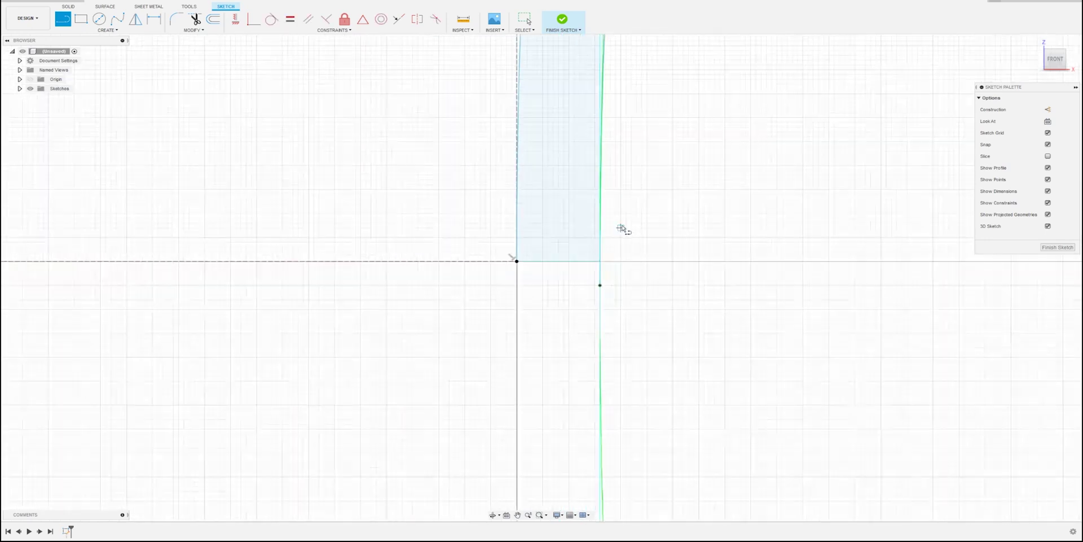
key(Escape)
mouse_move(695, 158)
middle_down()
mouse_move(694, 203)
mouse_move(689, 169)
mouse_move(737, 133)
mouse_move(728, 348)
mouse_move(654, 310)
middle_up()
- Add a short vertical line and a horizontal line closing the profile's top
key(l)
scroll(655, 310, up, 3)
scroll(658, 303, up, 2)
middle_drag(621, 343, 614, 150)
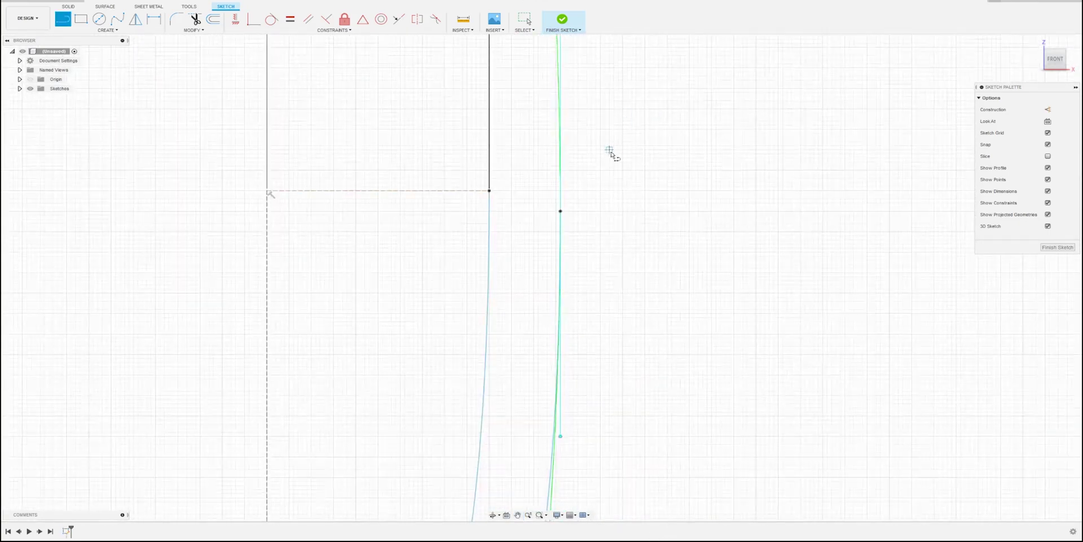
click(560, 212)
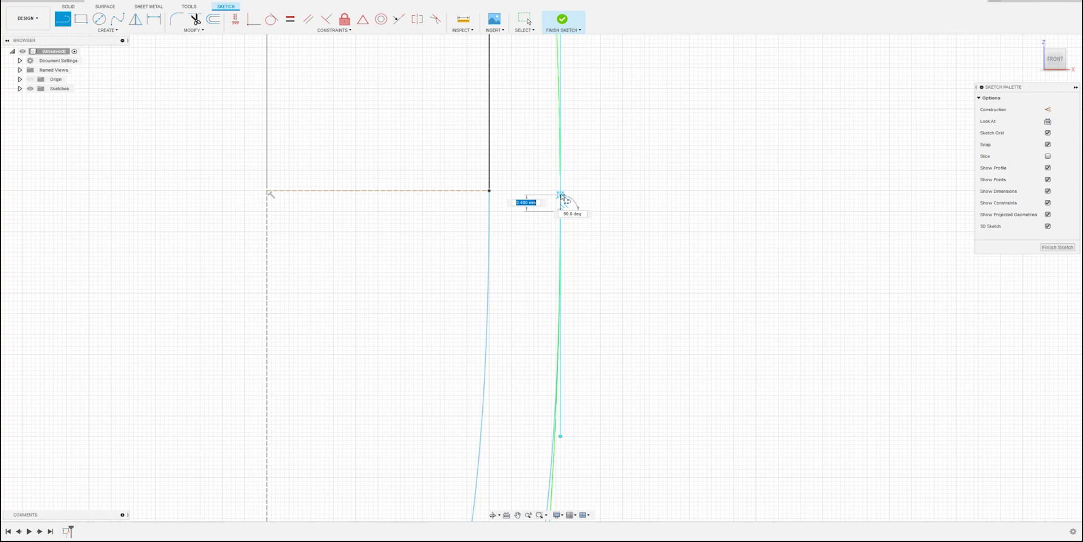
click(560, 190)
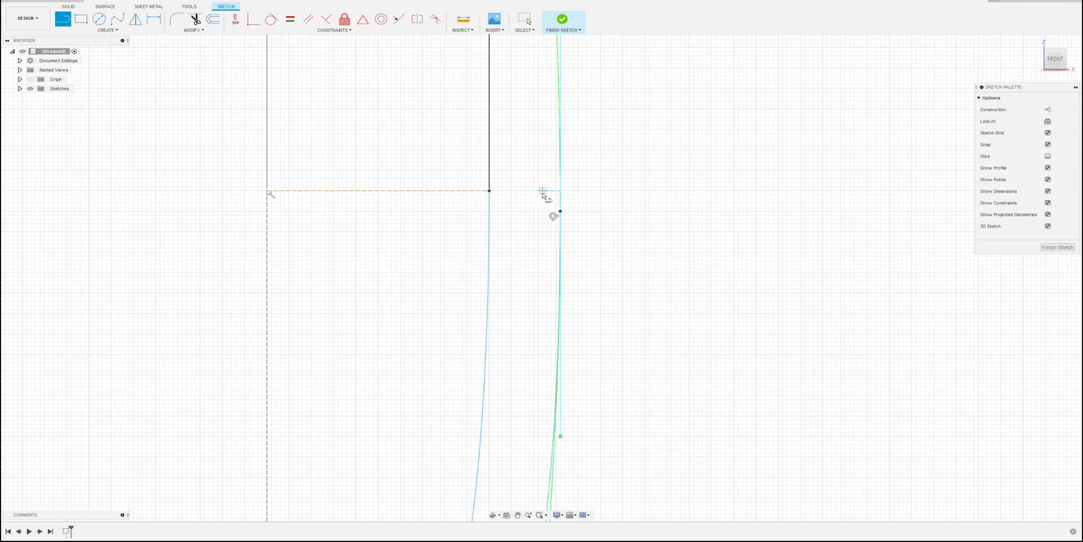
click(559, 190)
click(489, 190)
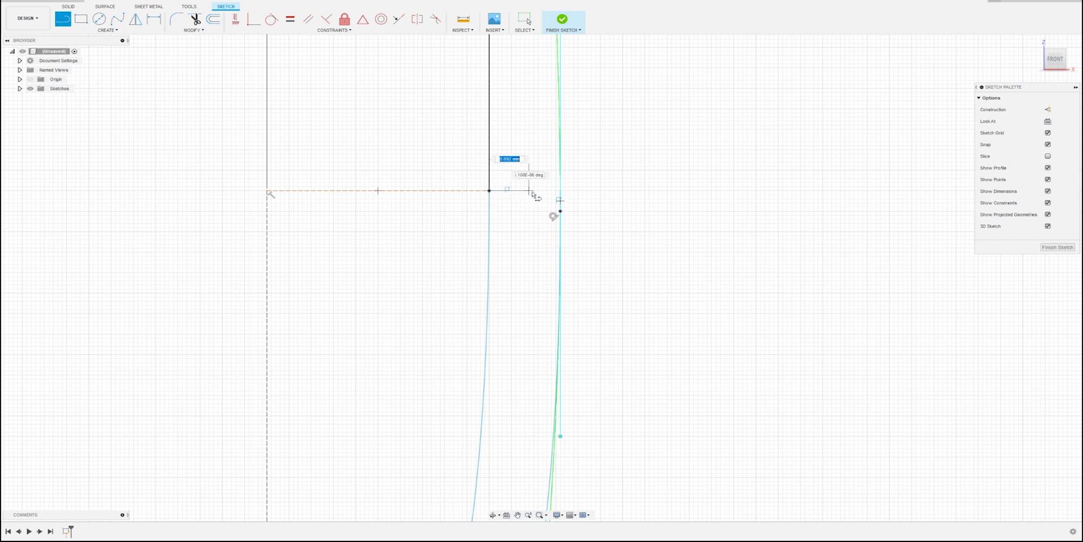
click(560, 191)
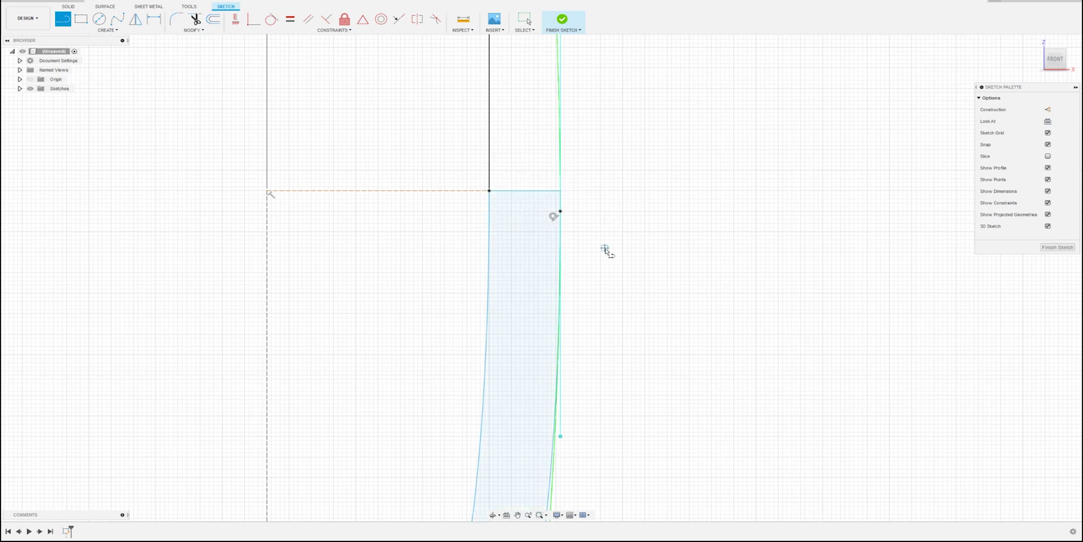
- Trim away the circle's right-side and lower-left arcs to form the groove
key(t)
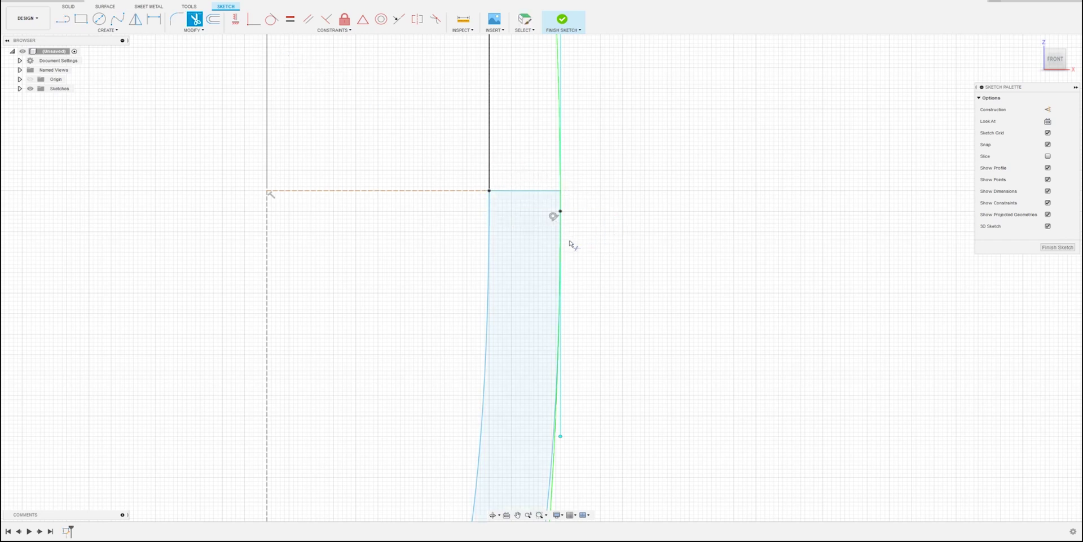
scroll(581, 296, down, 3)
scroll(628, 399, down, 3)
middle_drag(628, 398, 645, 150)
scroll(577, 232, up, 2)
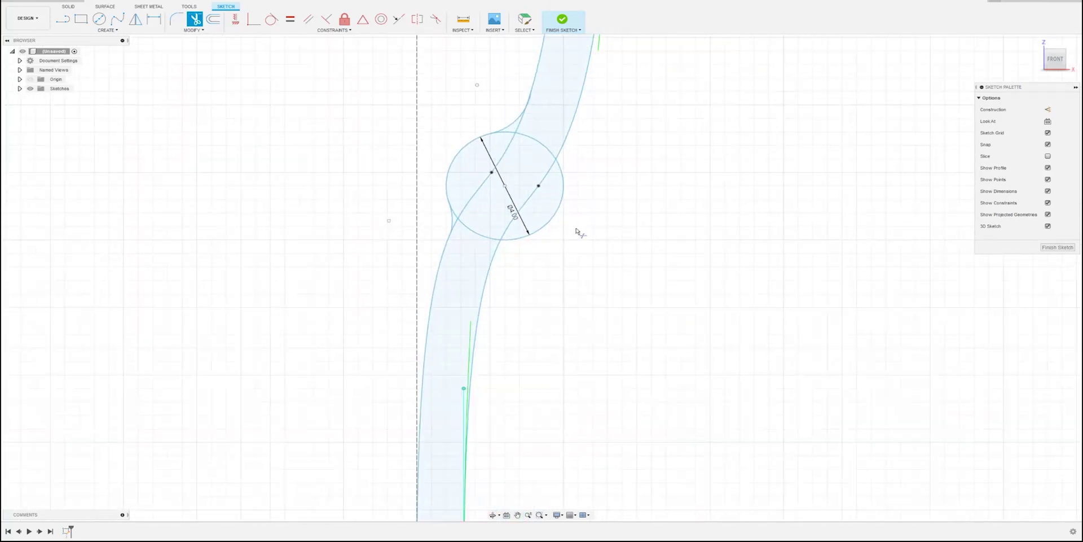
click(533, 140)
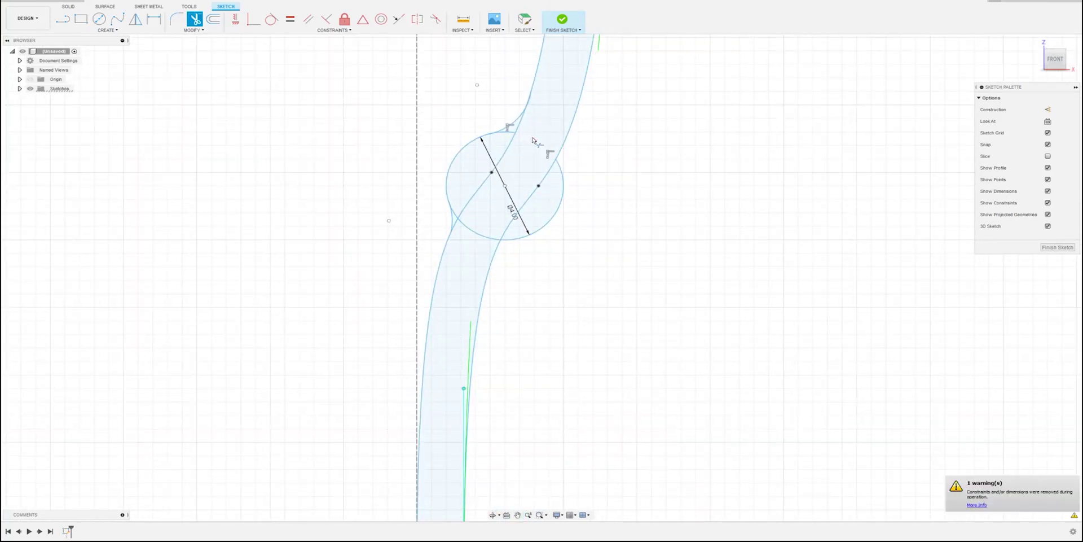
click(563, 179)
click(485, 237)
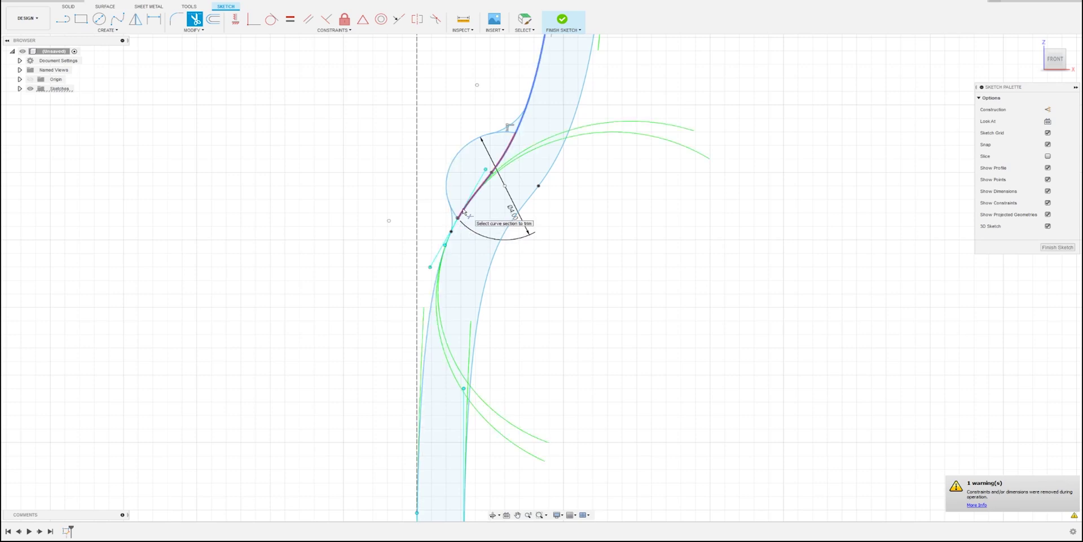
- Trim the crossing curve segment, the leftover upper arc and the extra segment beside the line
click(462, 214)
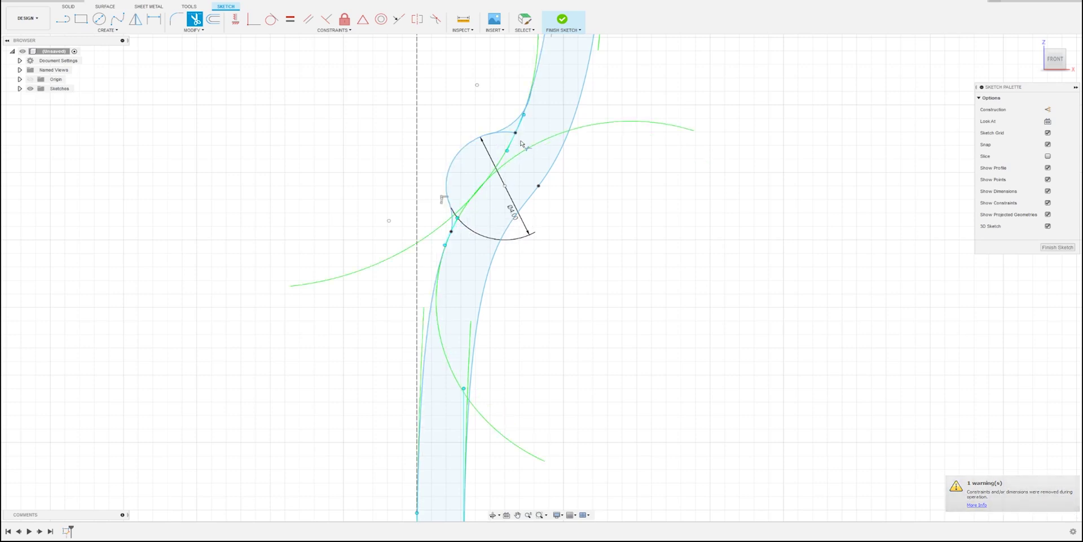
scroll(502, 134, up, 4)
click(499, 135)
scroll(564, 102, up, 8)
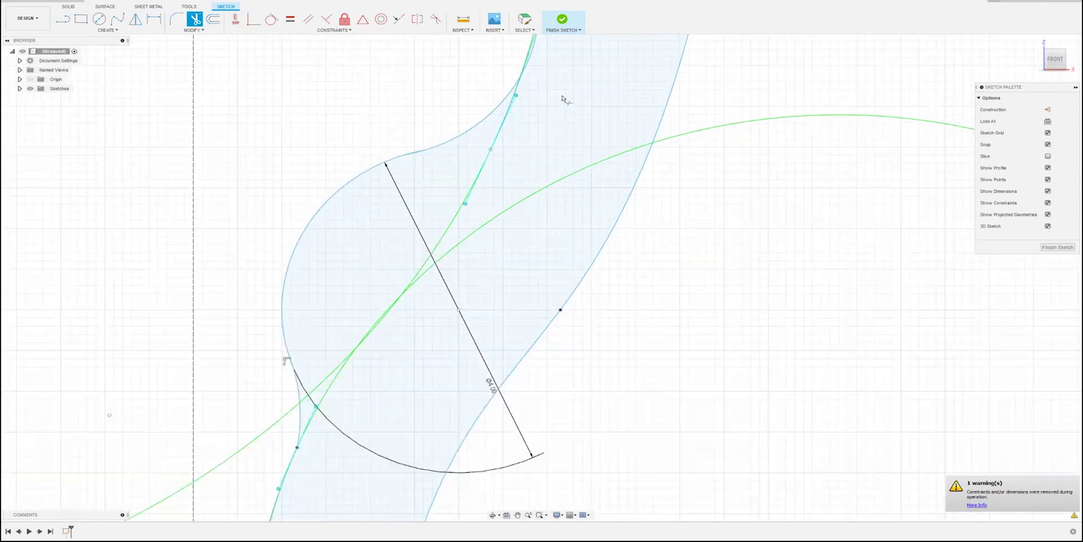
click(476, 180)
scroll(499, 235, down, 8)
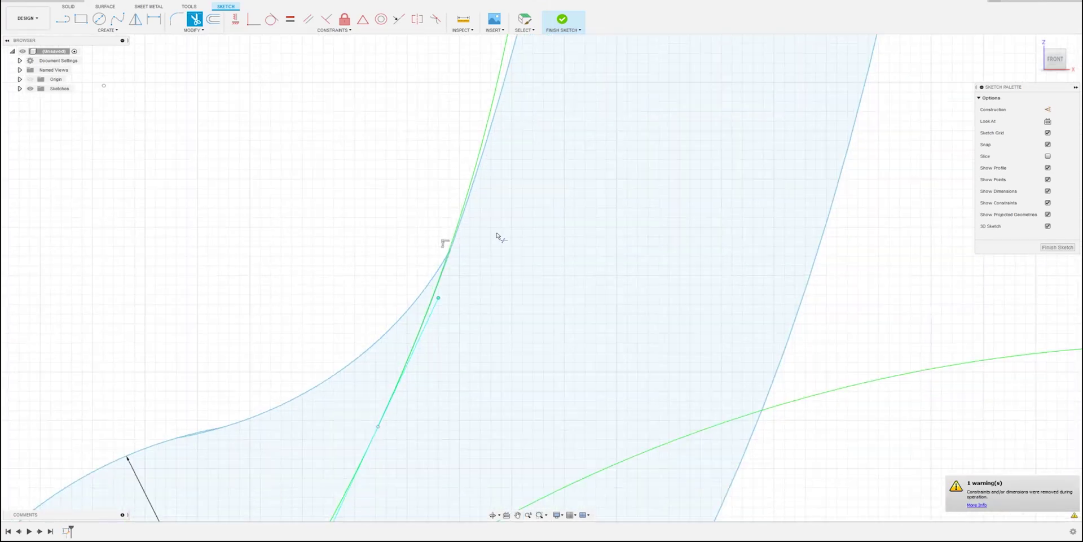
scroll(559, 327, down, 2)
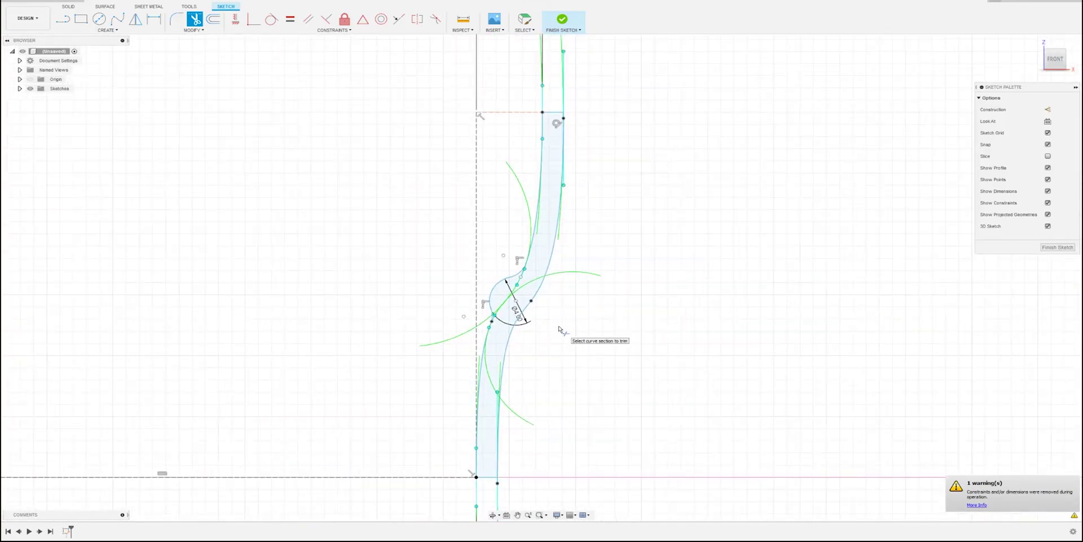
- Check the profile's base and finish the sketch
middle_drag(535, 359, 571, 198)
scroll(535, 302, up, 10)
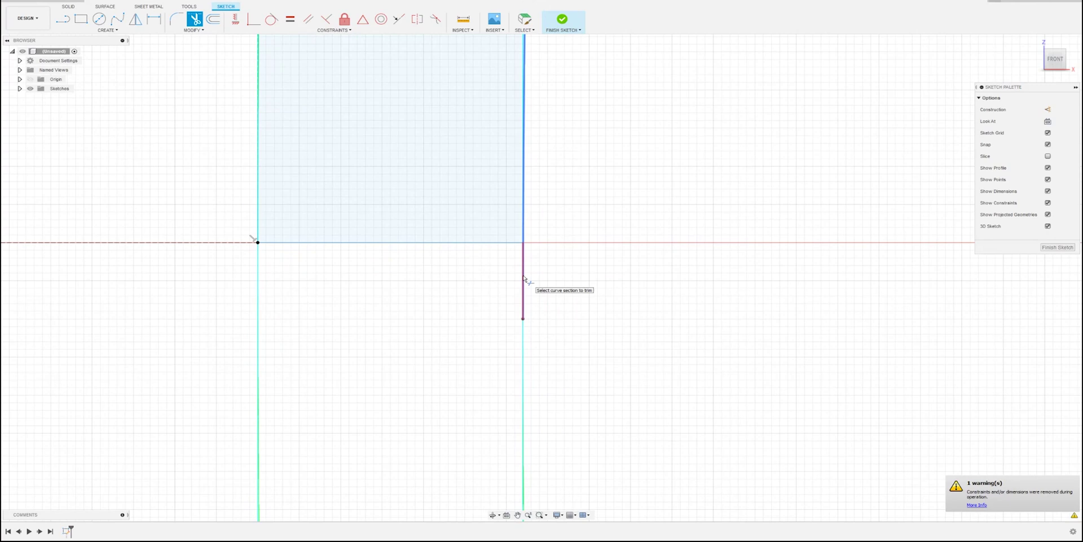
scroll(523, 282, down, 5)
scroll(542, 271, down, 10)
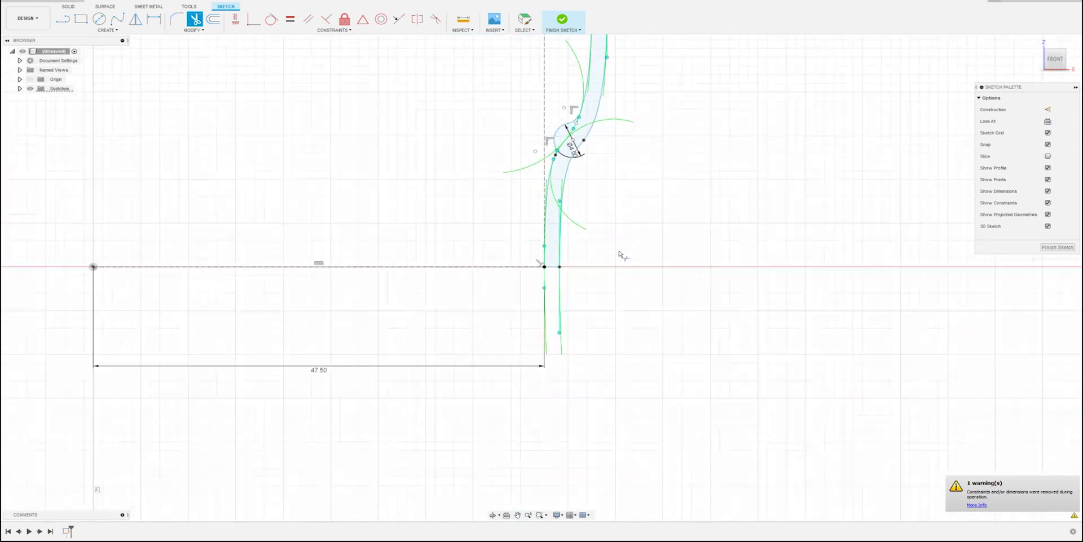
click(1050, 249)
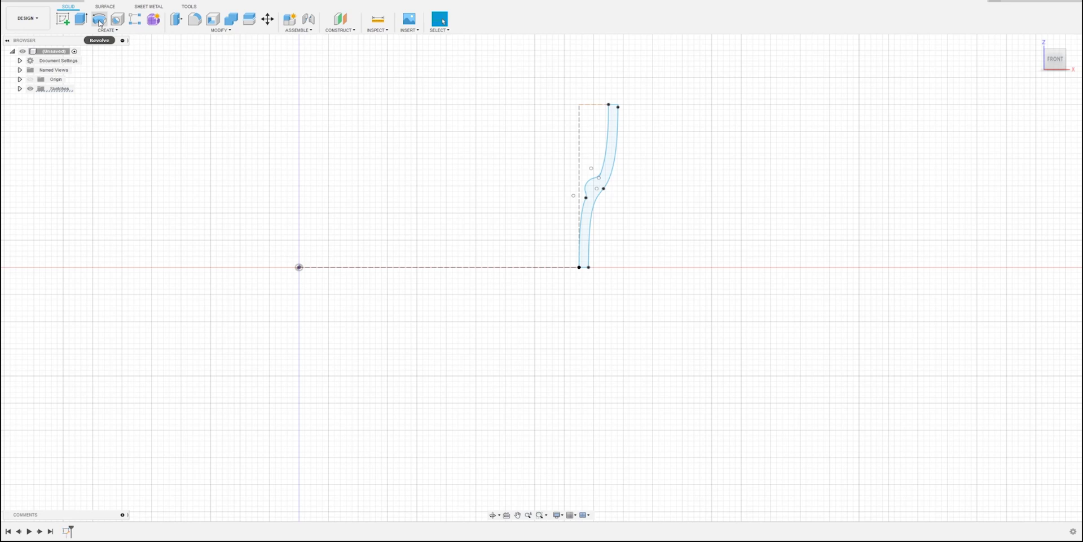
- Revolve the wall profile 360° about the Z axis and orbit to inspect the ring preview
click(100, 21)
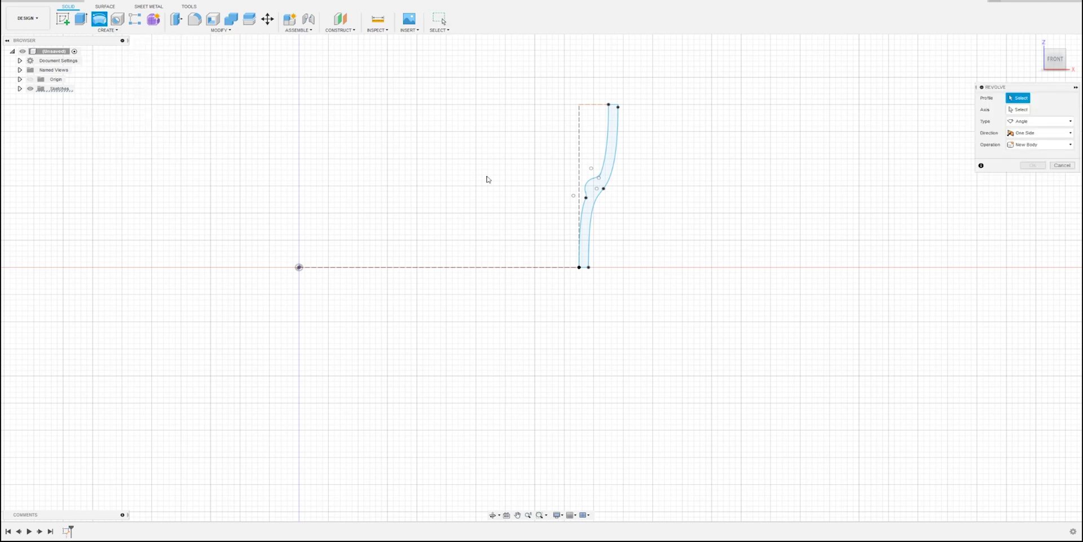
click(592, 216)
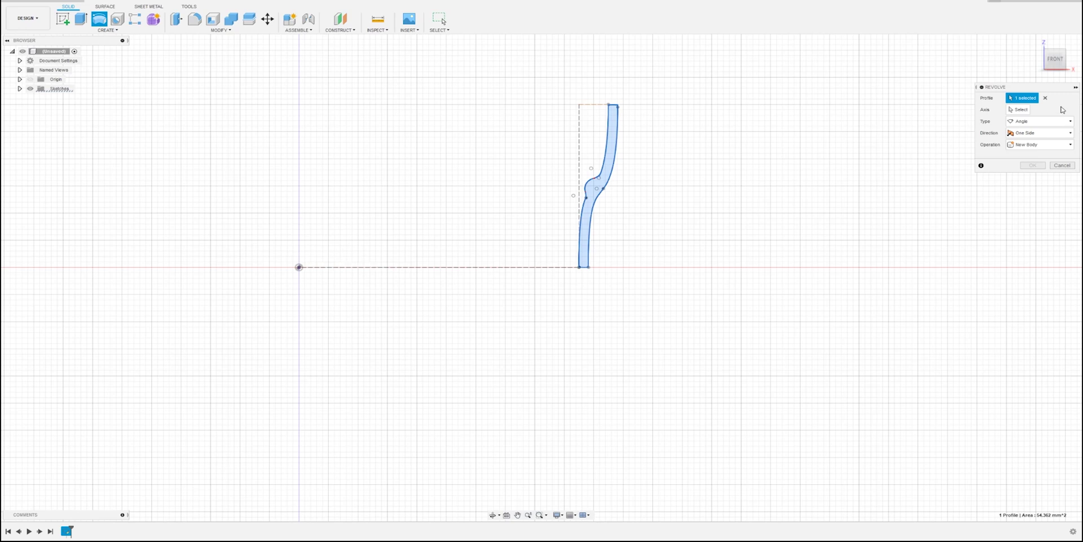
click(1019, 109)
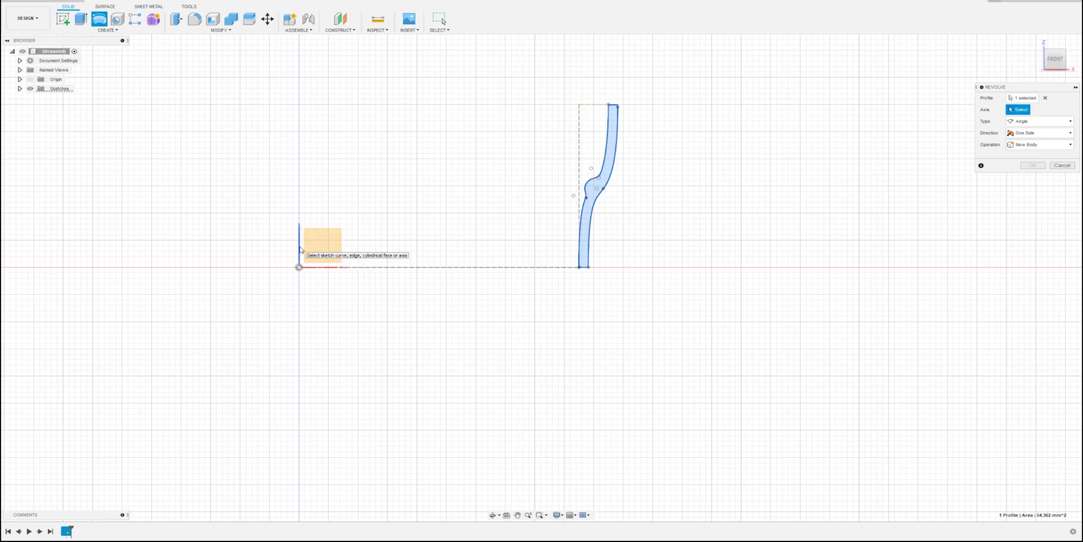
click(300, 250)
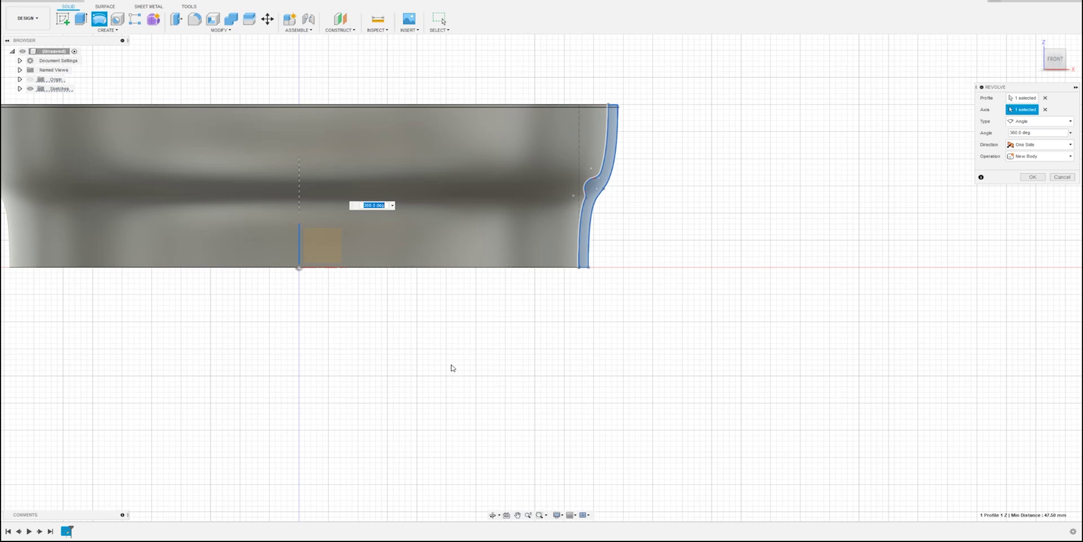
drag(455, 350, 878, 367)
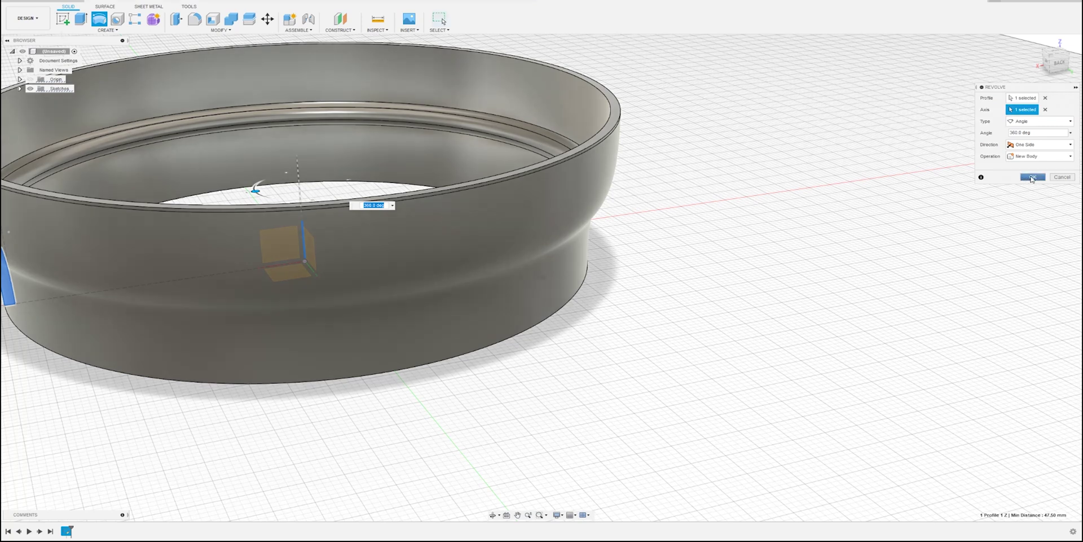
- Confirm the revolve and start a new sketch on the front plane
click(1031, 179)
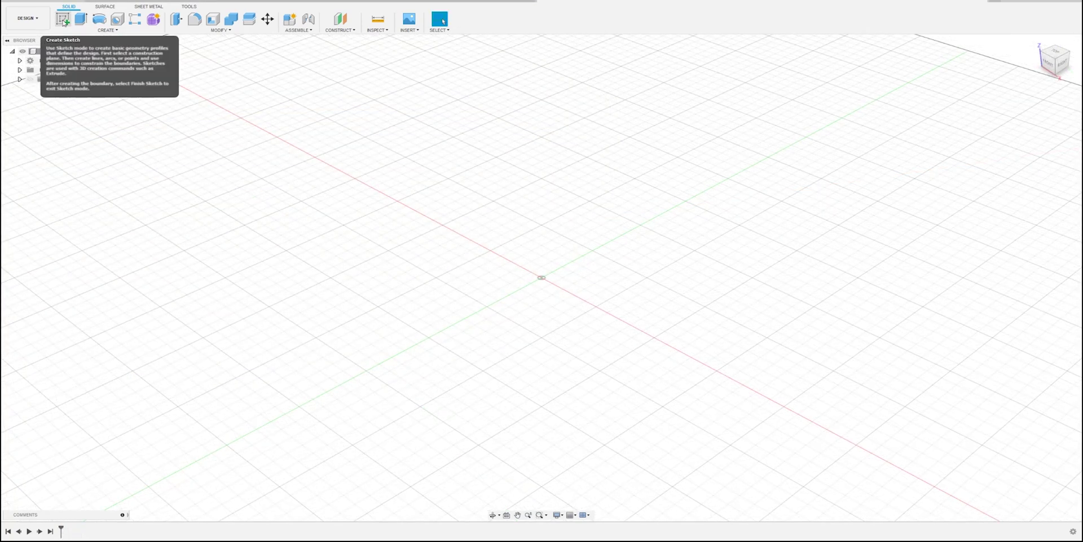
click(63, 21)
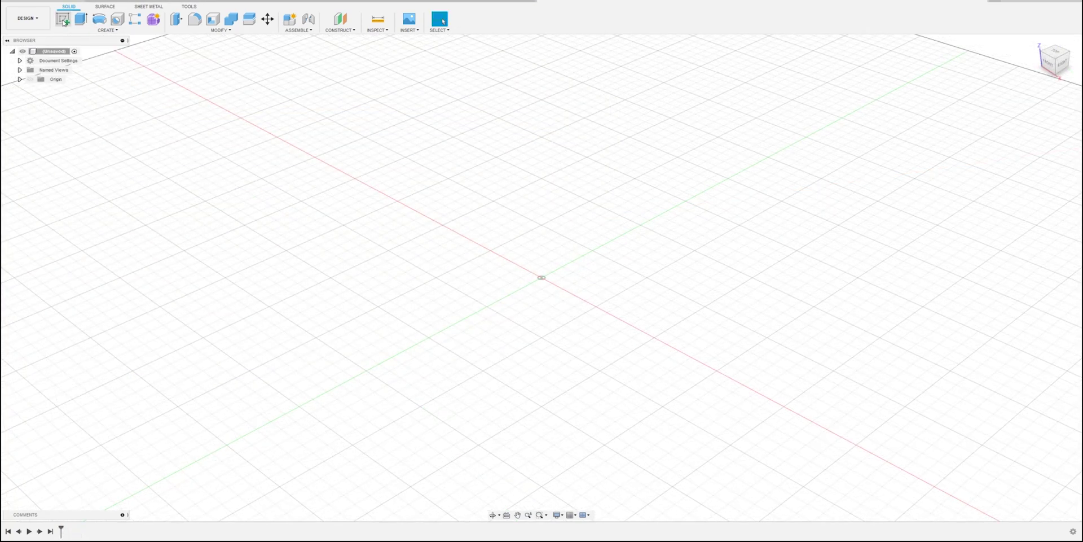
click(1049, 66)
click(564, 259)
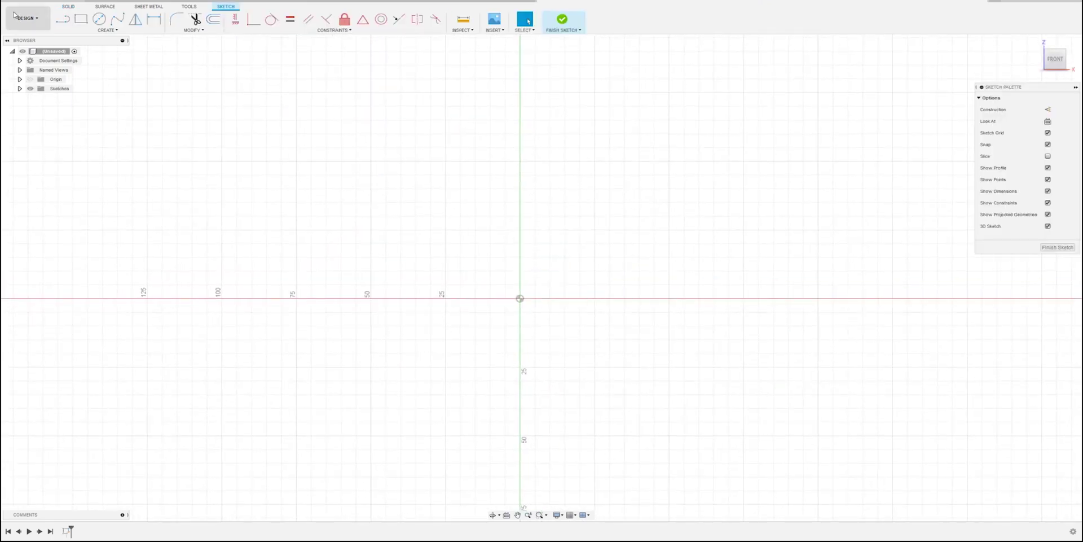
- Draw a 27.5 mm horizontal construction line from the origin
key(l)
click(1047, 109)
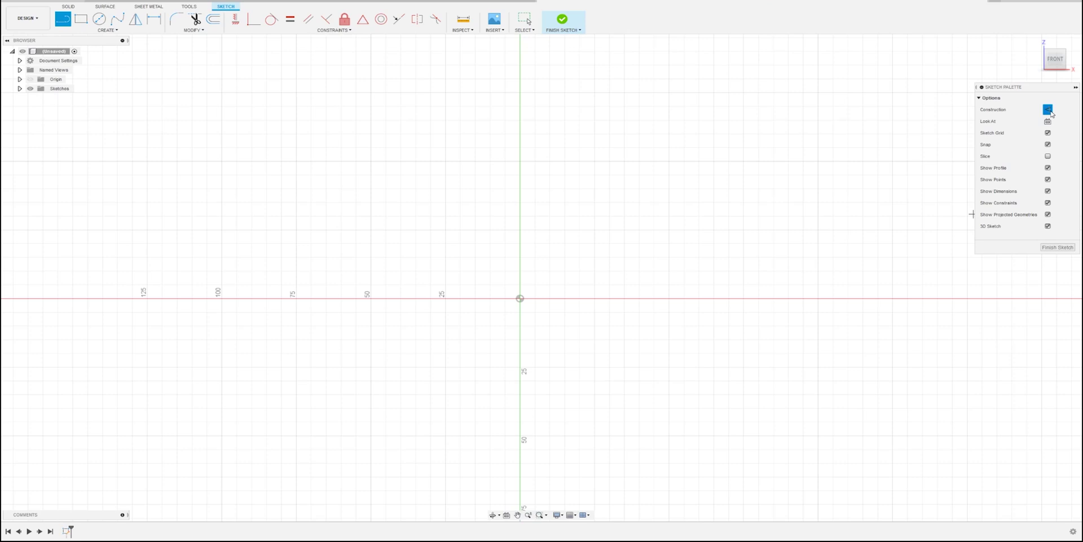
click(520, 298)
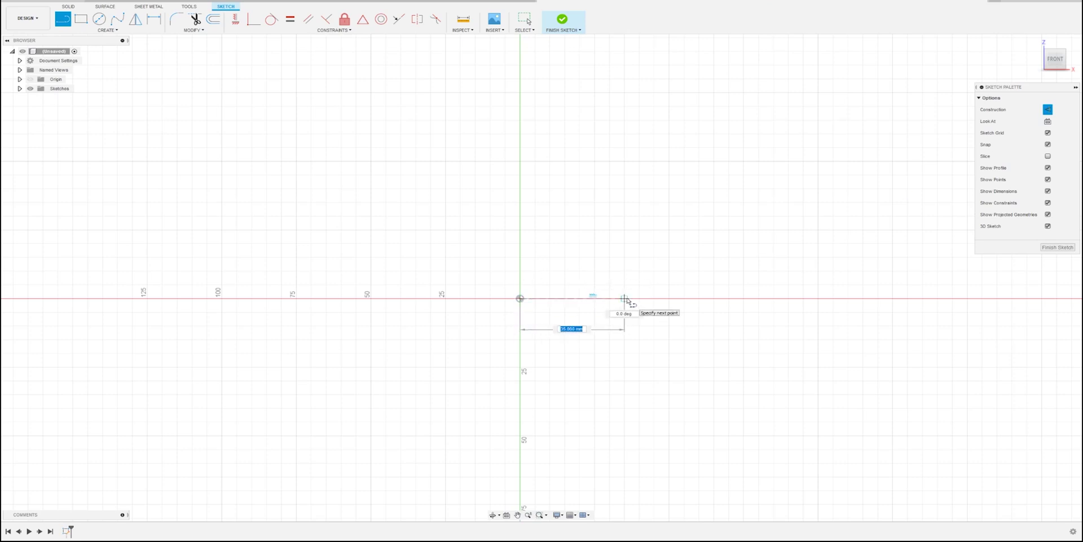
text(27.5)
key(Return)
key(Escape)
- Add a 10 mm vertical construction line from the baseline's end
key(l)
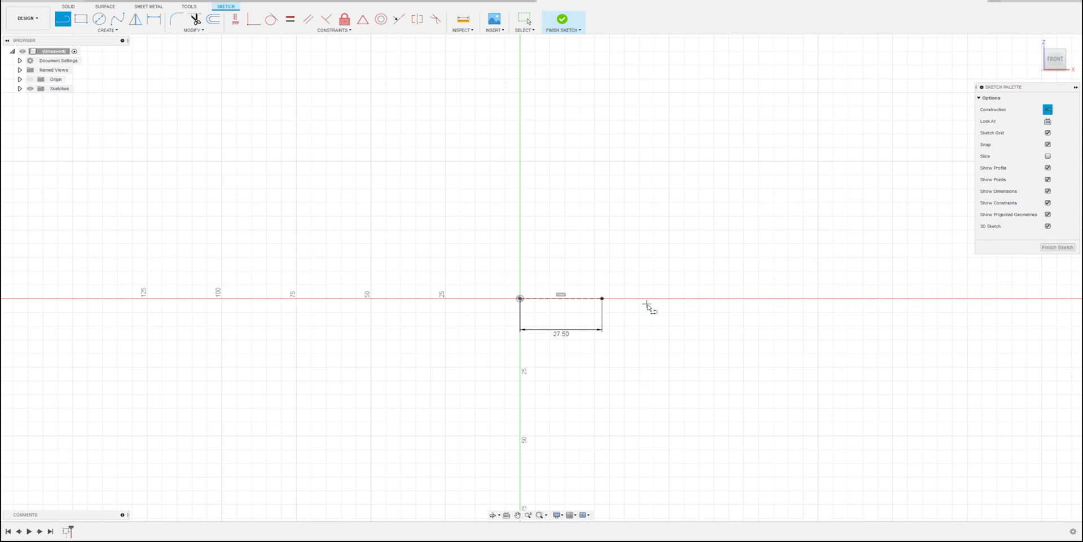
click(602, 299)
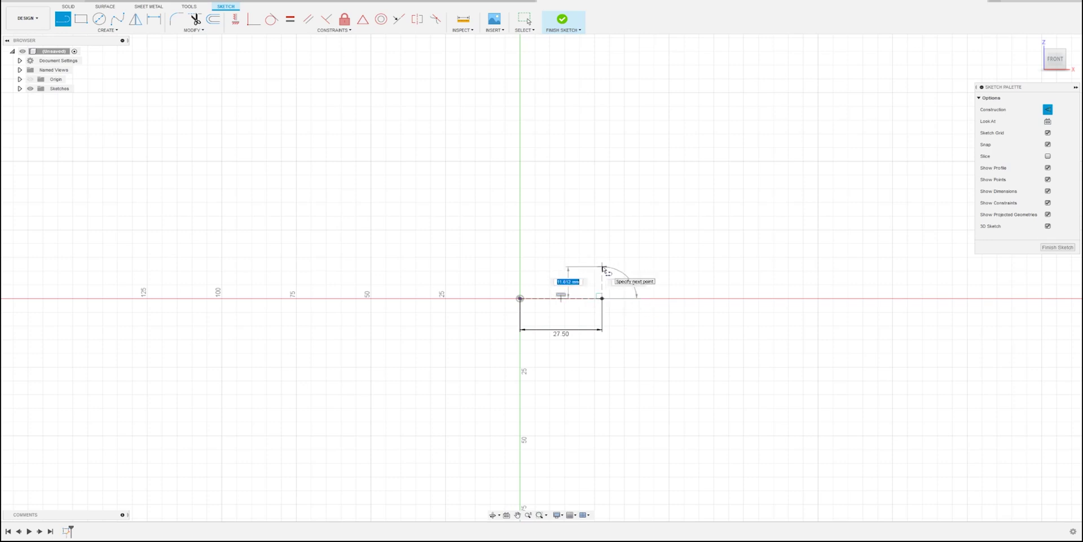
text(10)
key(Tab)
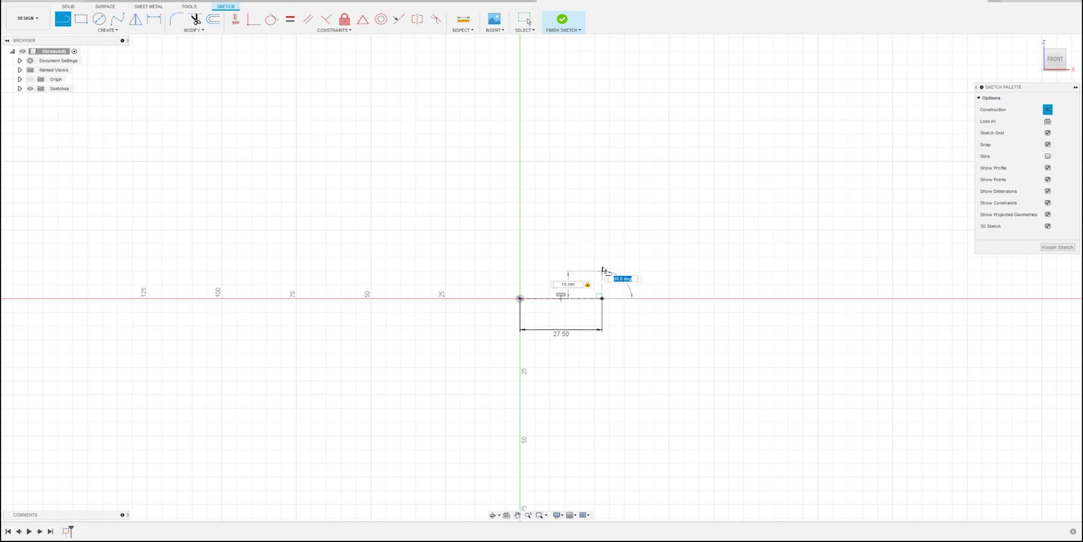
key(Return)
key(Escape)
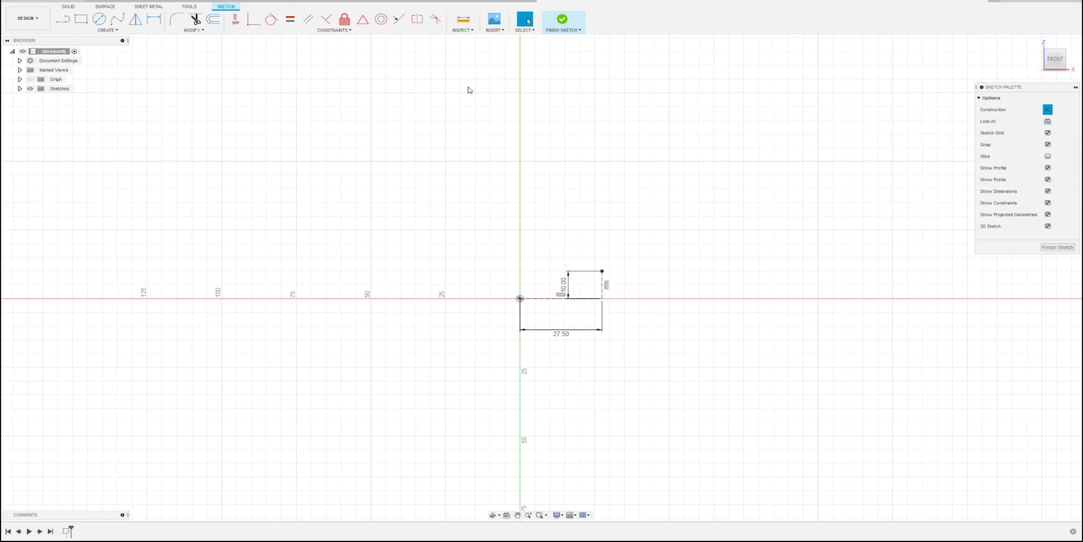
- Draw a two-point spline from the origin to the vertical line, with its start tangent horizontal
click(1047, 109)
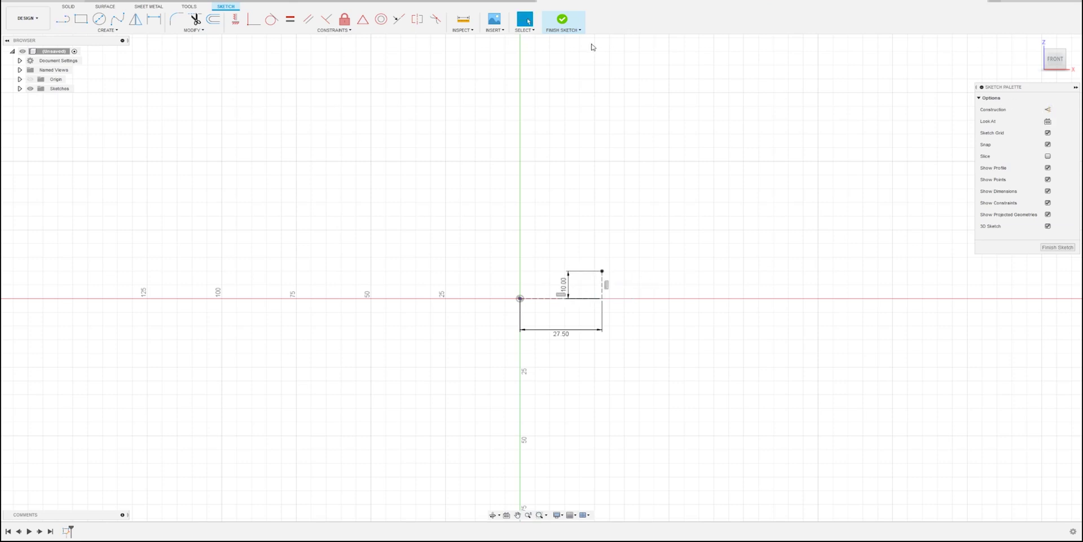
click(116, 22)
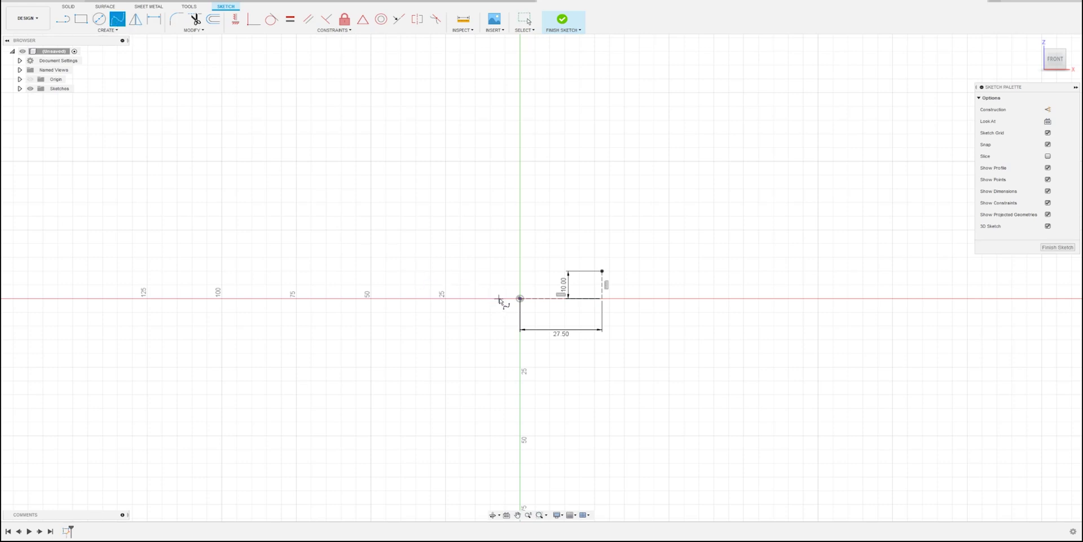
scroll(559, 312, up, 5)
scroll(512, 295, up, 3)
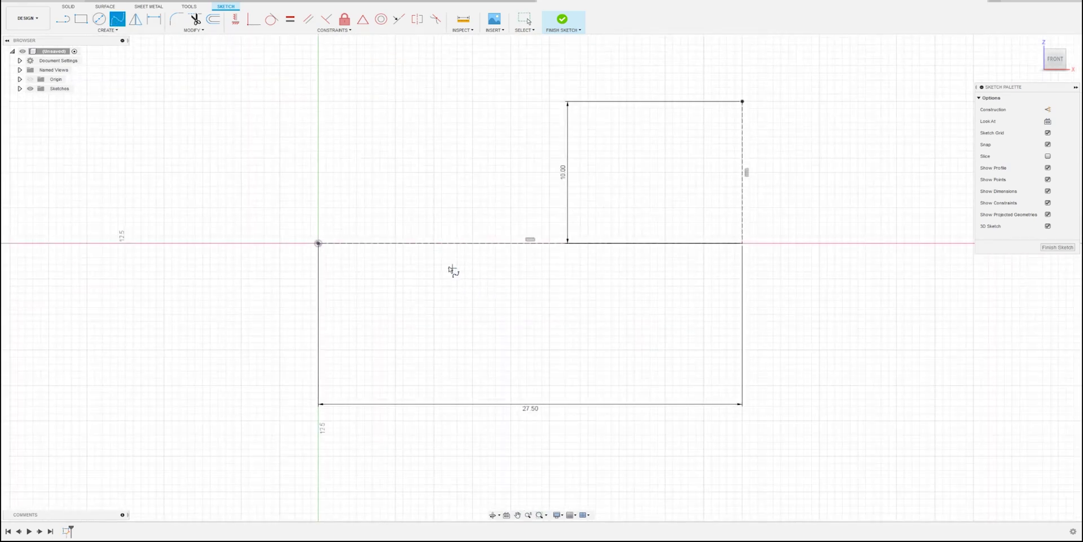
click(318, 243)
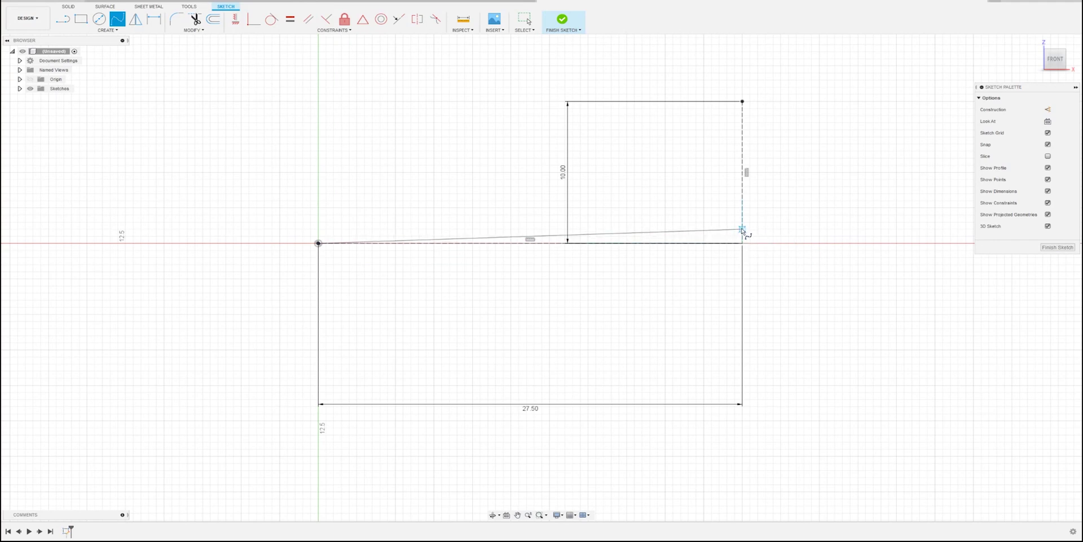
click(742, 229)
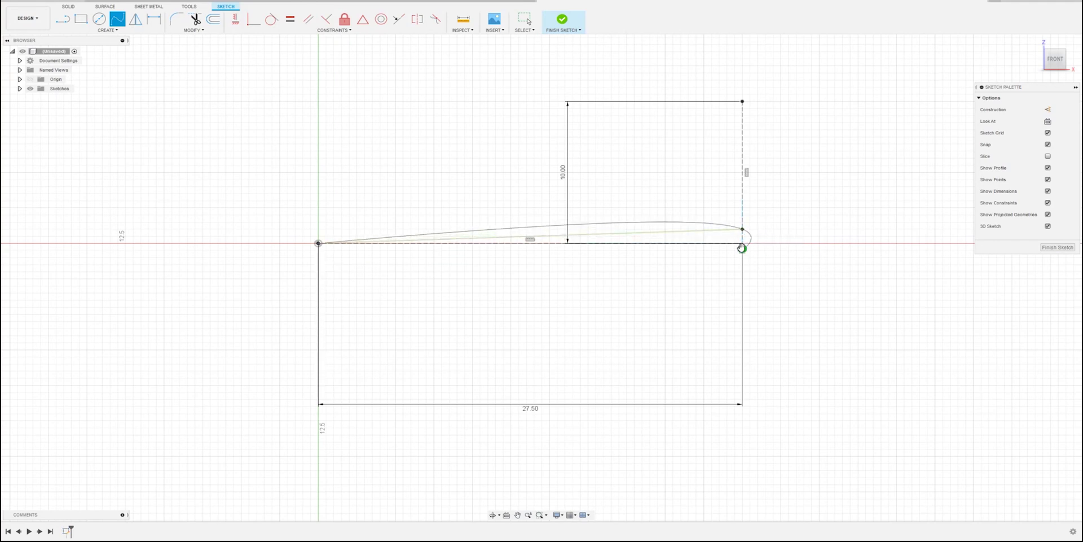
key(Return)
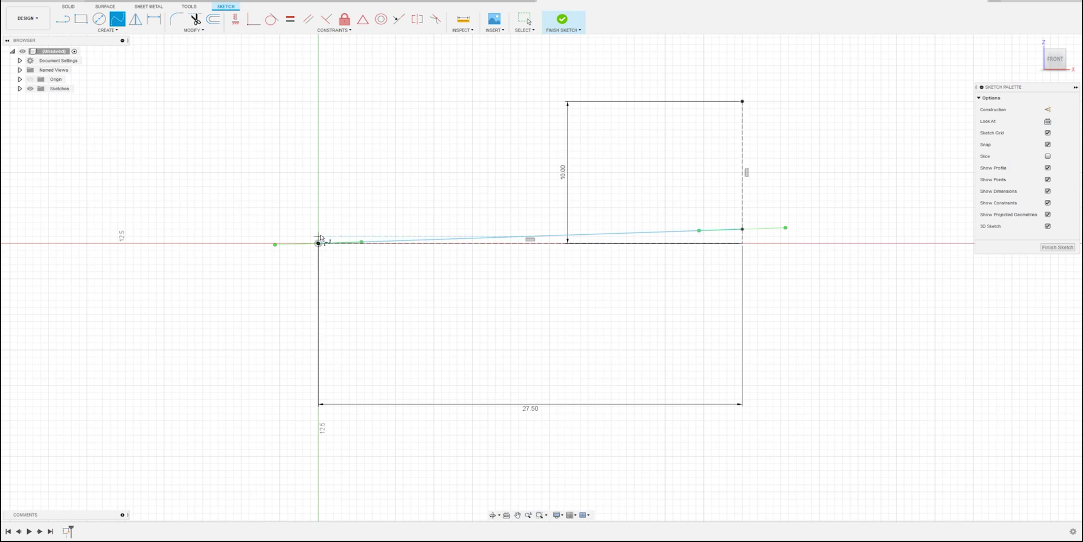
key(Escape)
drag(363, 243, 380, 244)
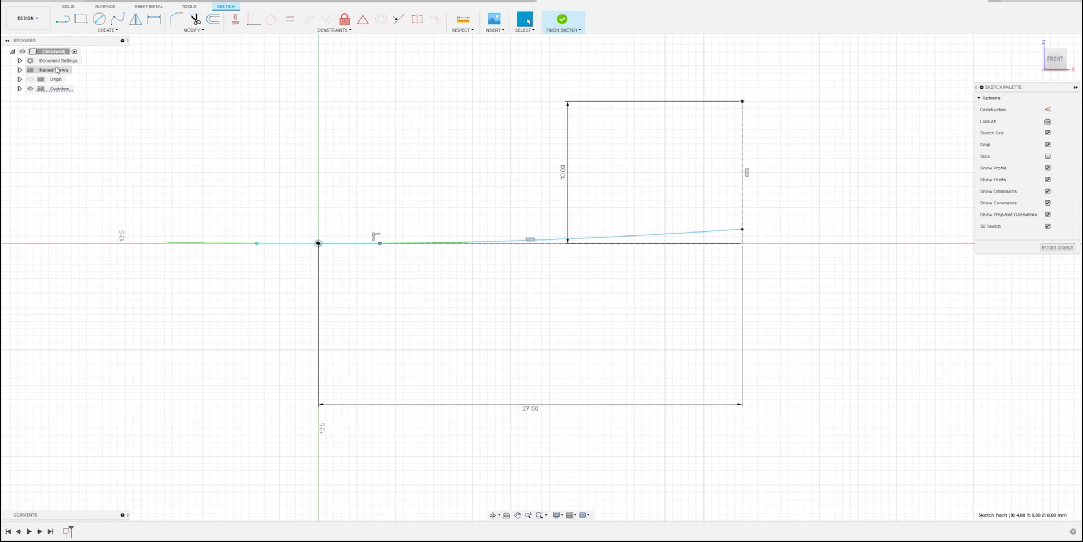
scroll(235, 200, down, 2)
scroll(234, 201, down, 1)
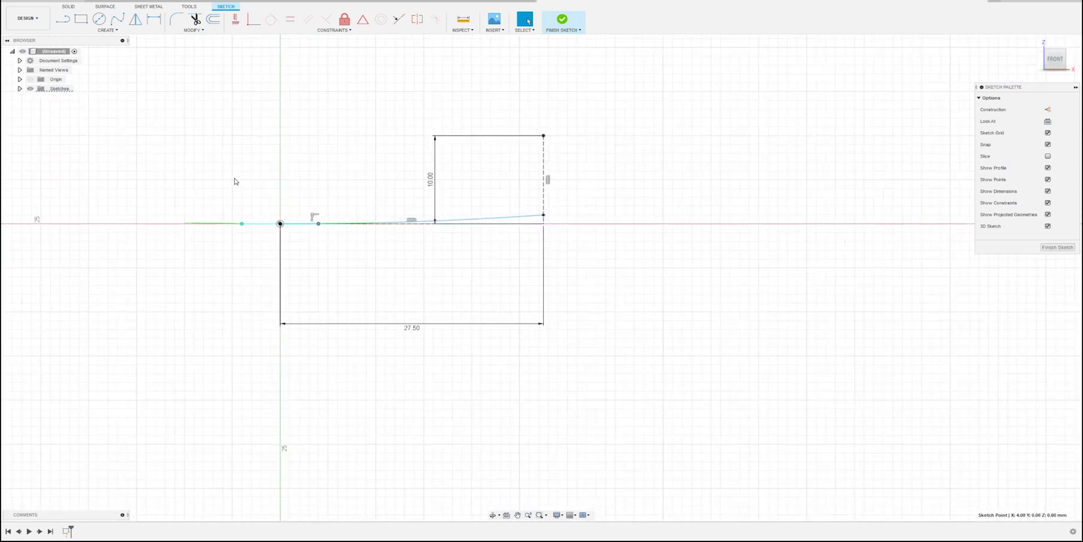
- Move a copy of the base spline slightly upward with the M shortcut
click(458, 221)
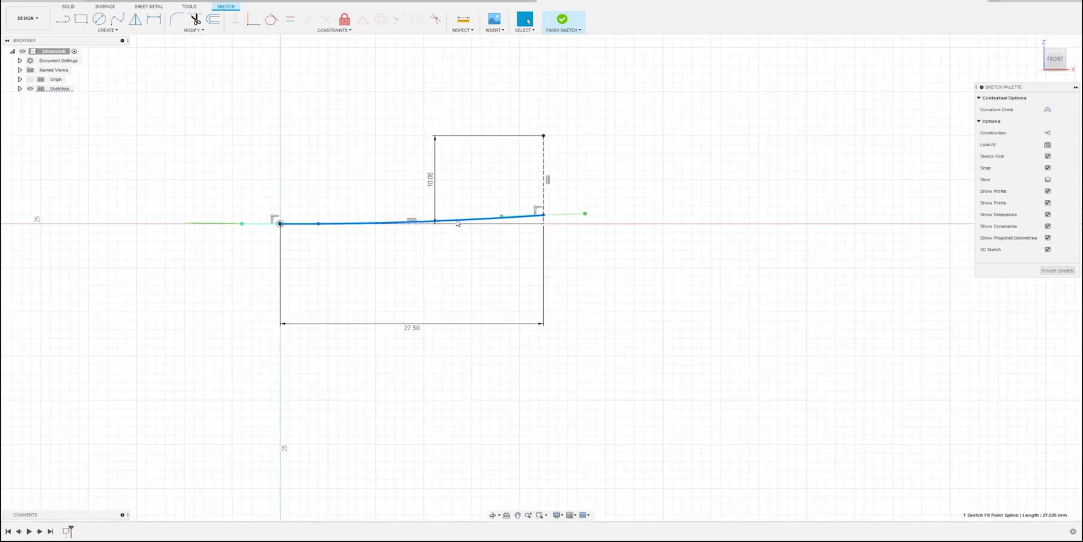
key(m)
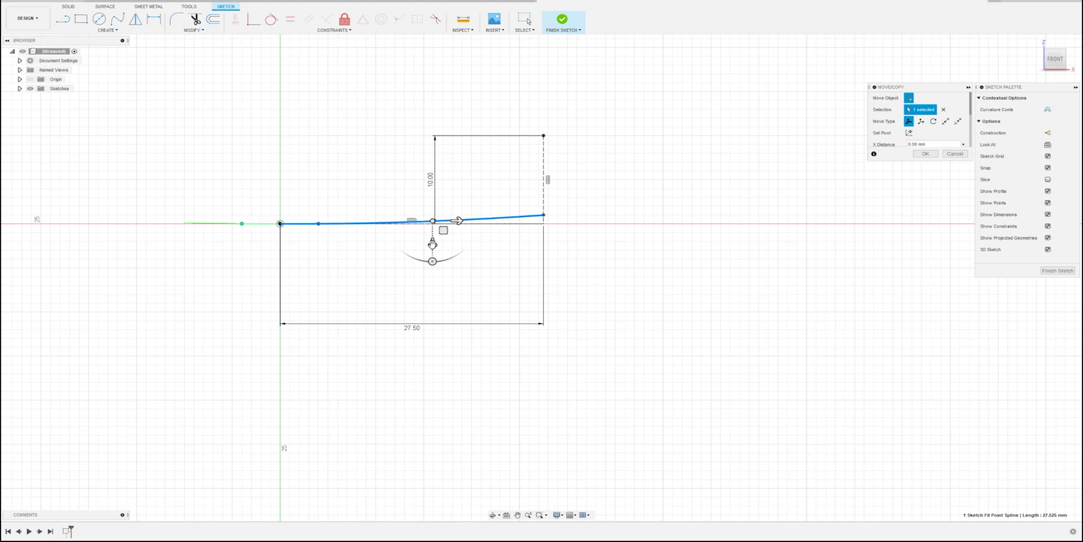
drag(433, 244, 432, 234)
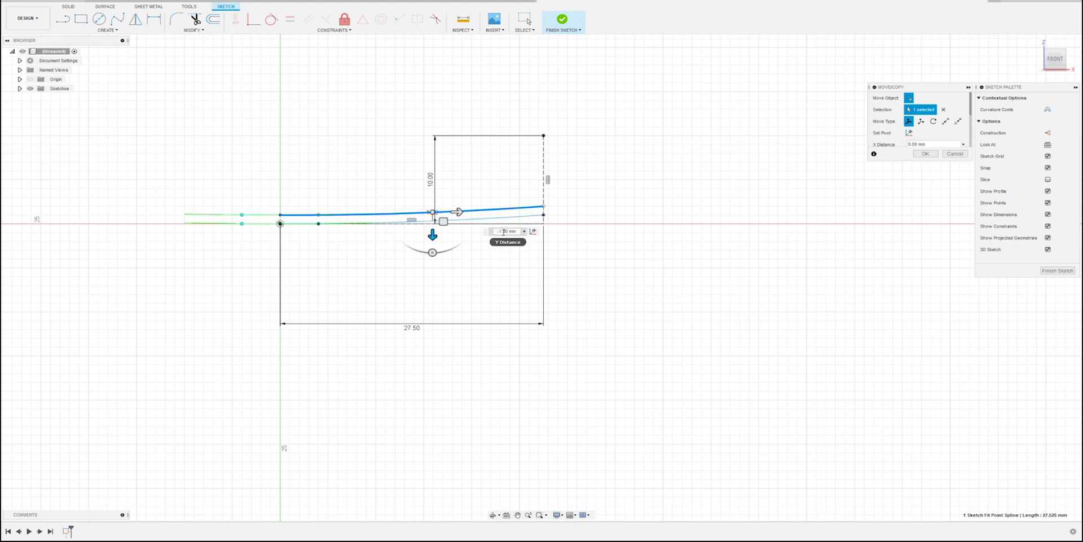
key(Return)
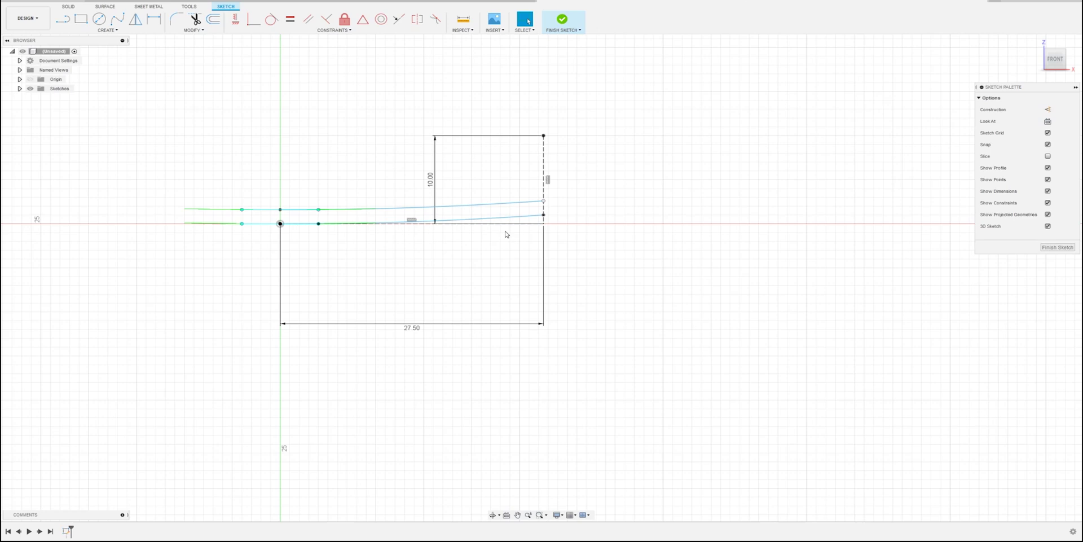
- Draw a 10 mm vertical line up from the curve's right end
click(70, 22)
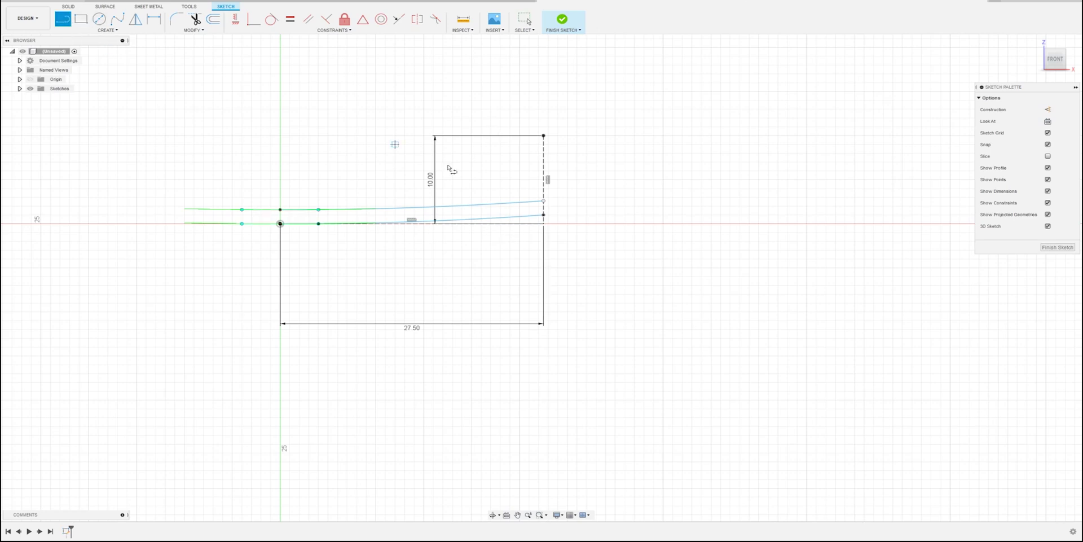
click(544, 214)
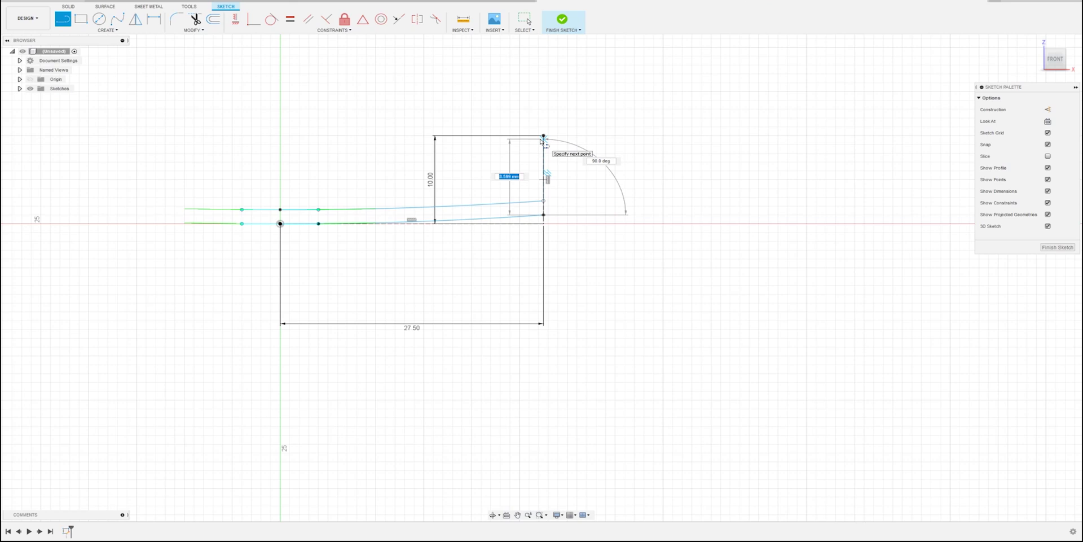
key(Return)
key(Escape)
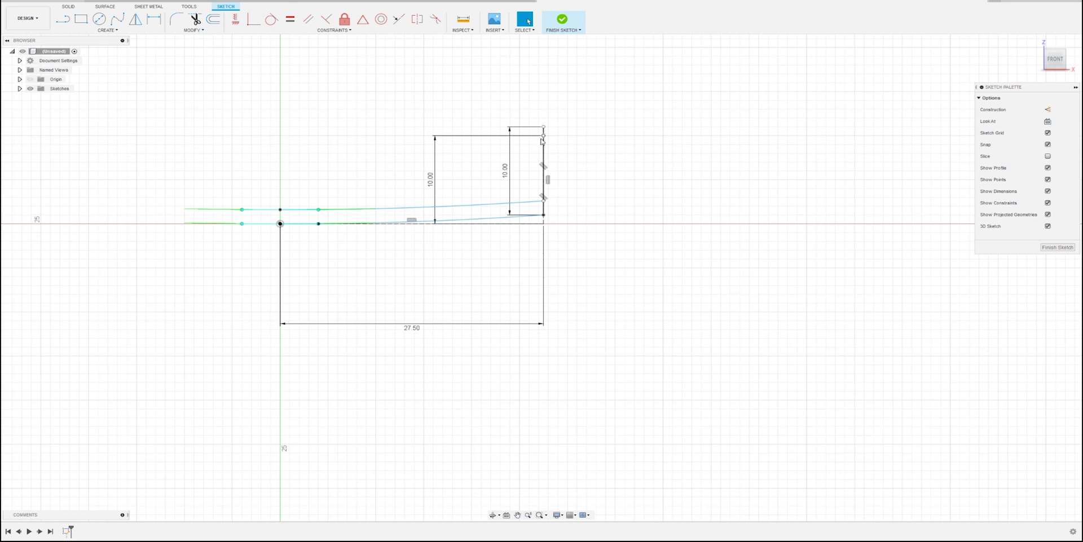
- Add a 1.6 mm segment at the vertical's top and close the profile down onto the raised curve
key(l)
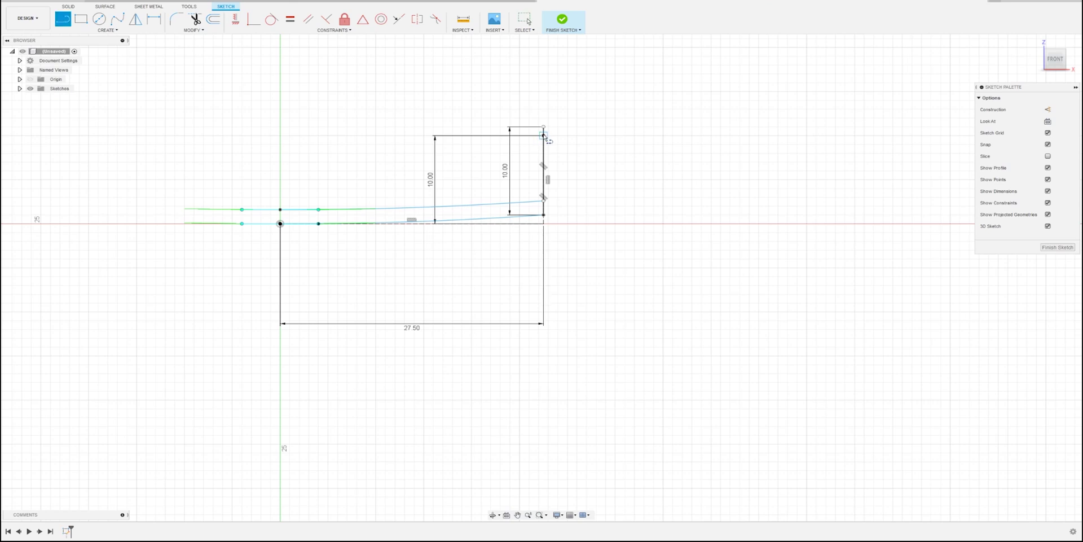
click(543, 135)
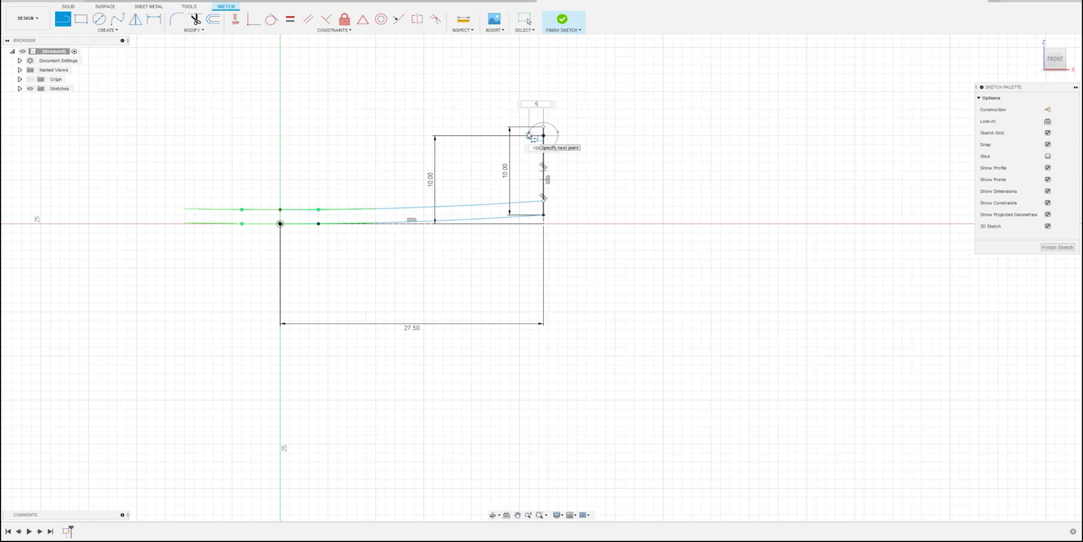
text(1)
key(Tab)
click(528, 136)
key(Escape)
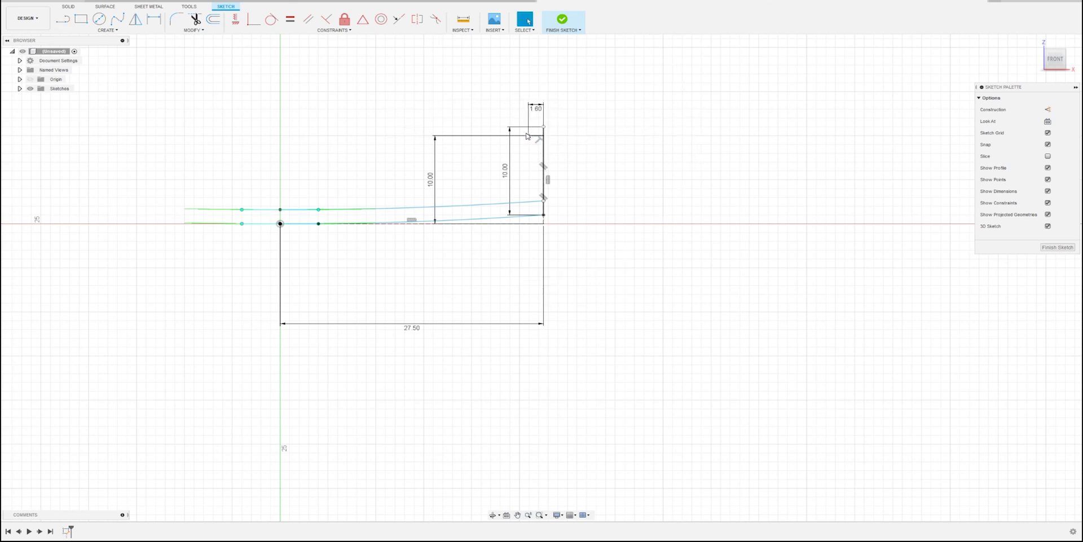
key(l)
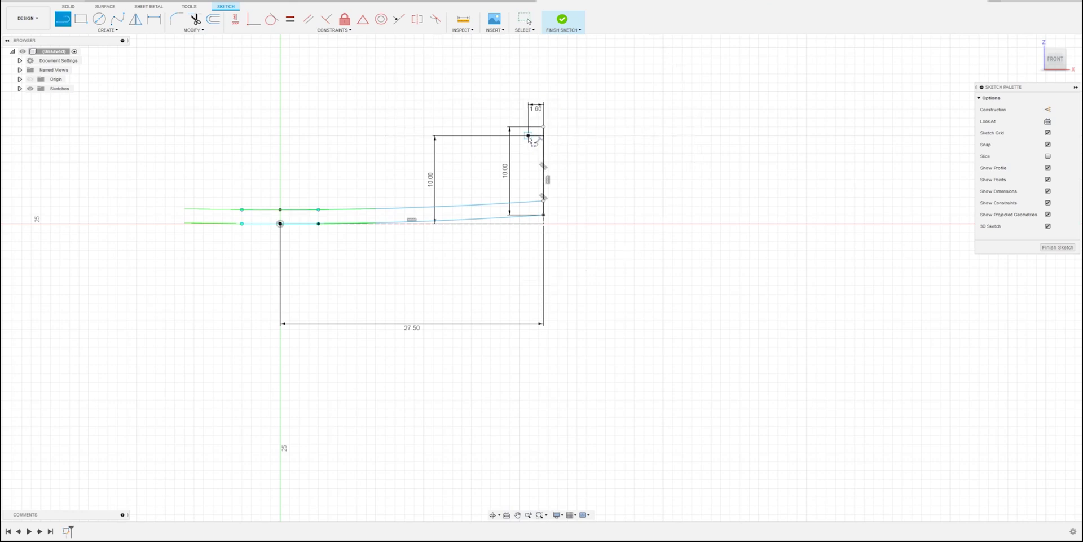
click(528, 135)
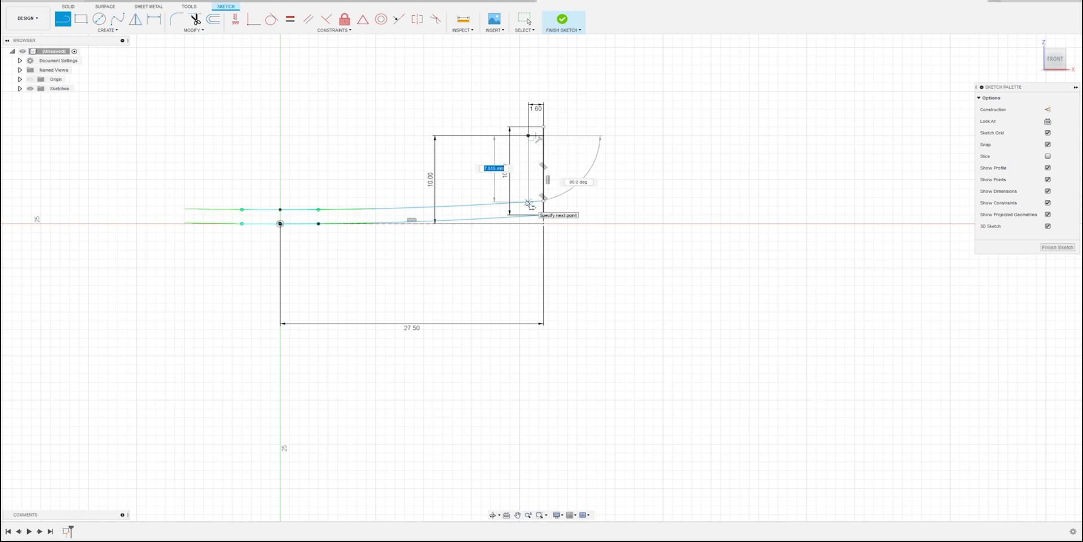
click(528, 202)
- Draw a 70 mm vertical handle line up from the origin
scroll(299, 197, down, 6)
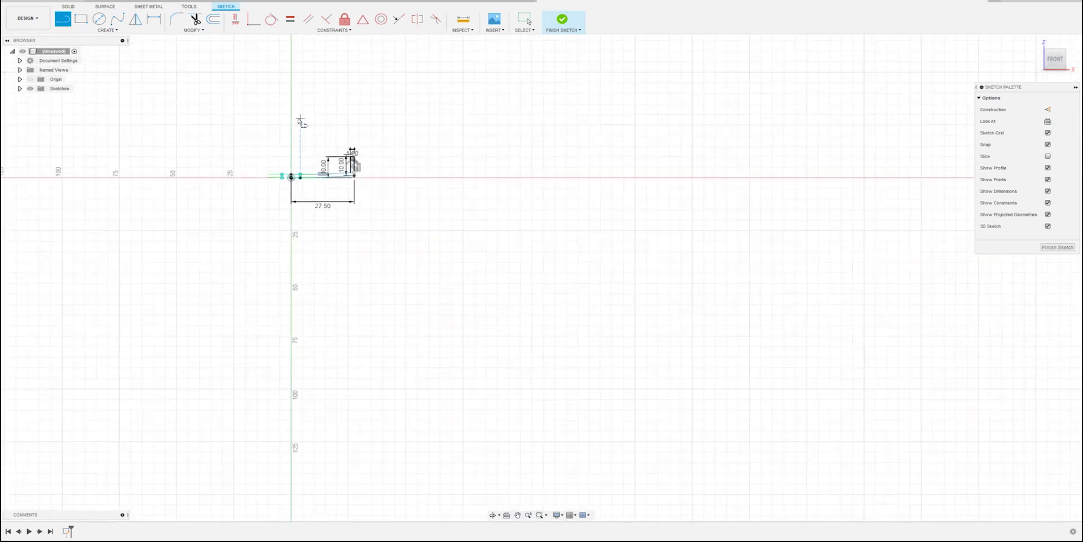
middle_drag(292, 197, 289, 318)
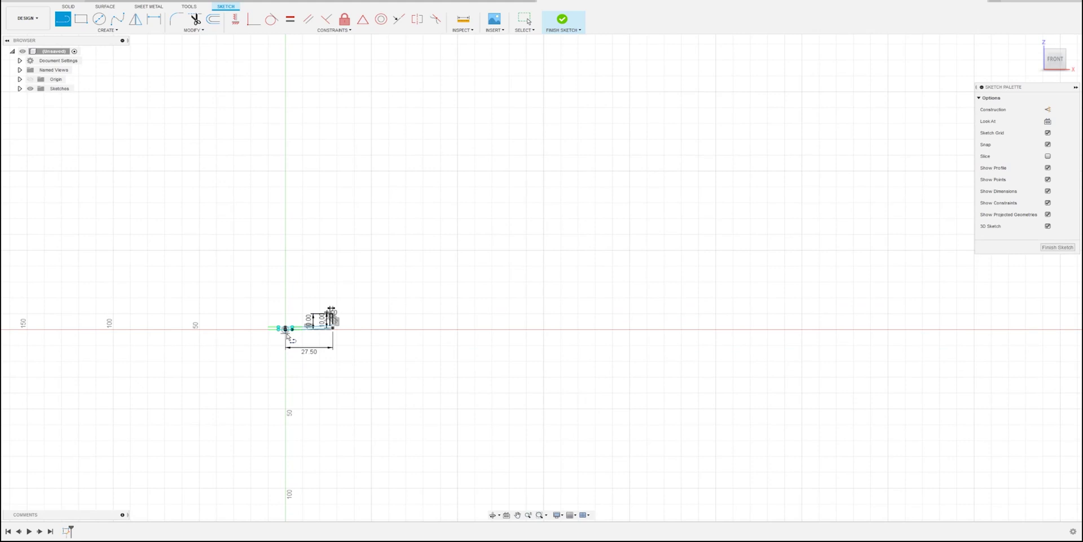
scroll(287, 334, up, 2)
click(284, 326)
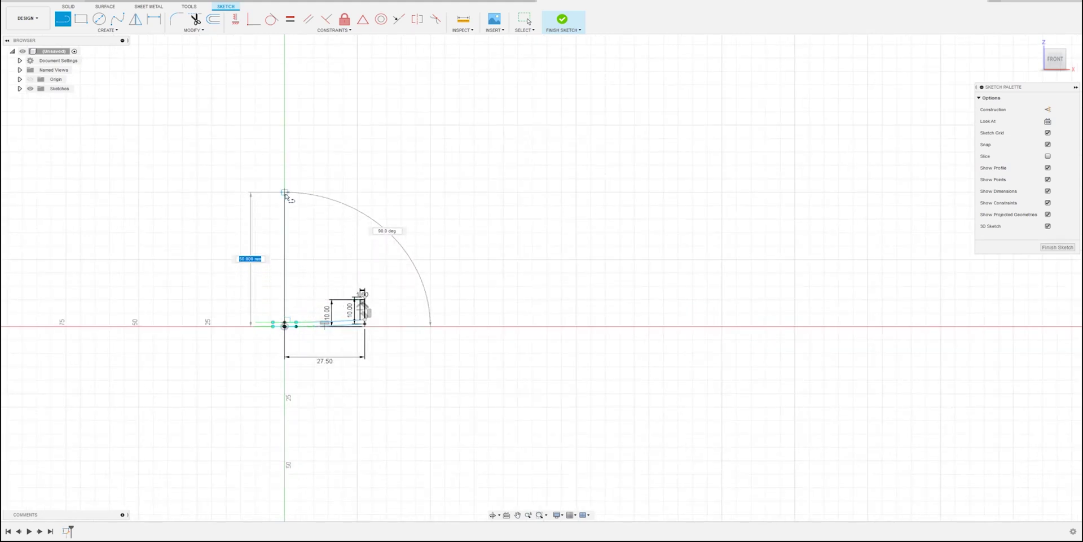
text(70)
key(Return)
key(Escape)
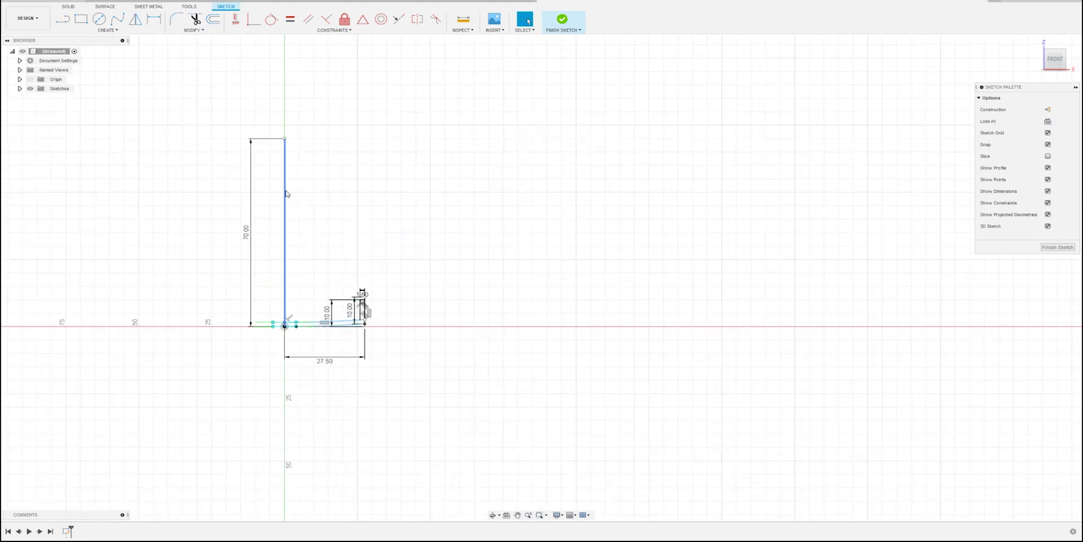
- Add a 5 mm horizontal segment at the top of the handle line
key(l)
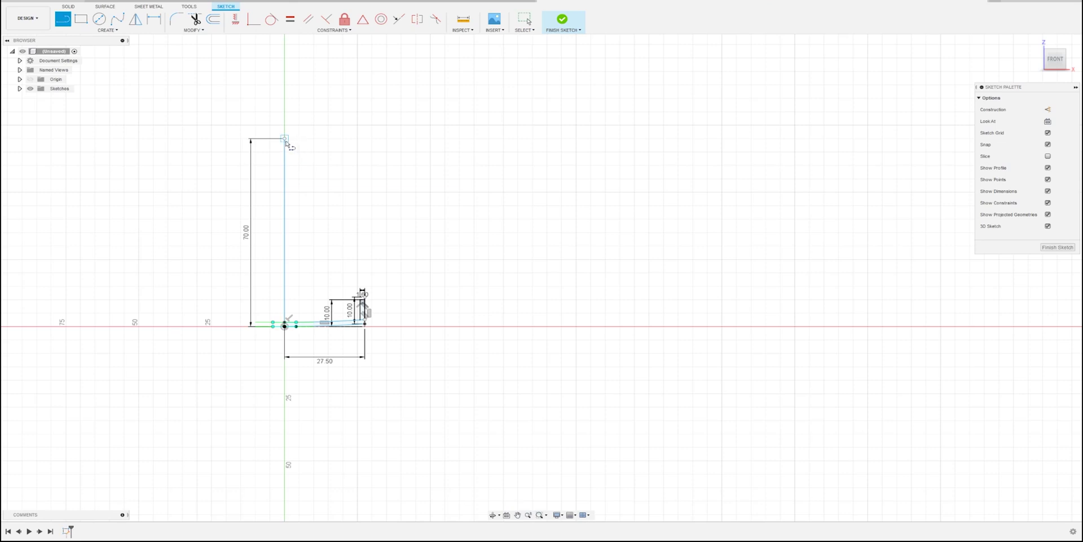
click(285, 139)
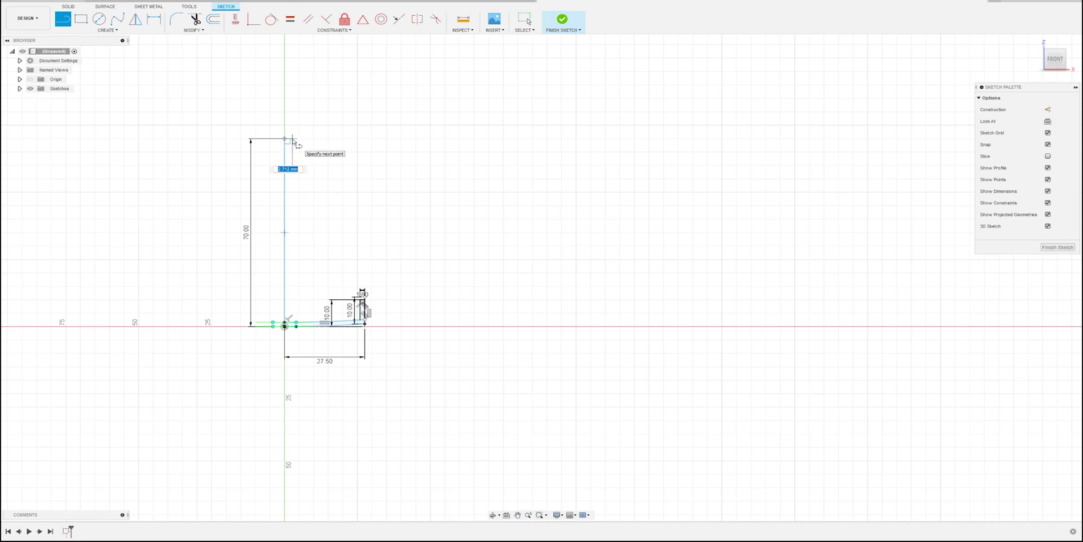
text(5)
key(Tab)
key(Return)
key(Escape)
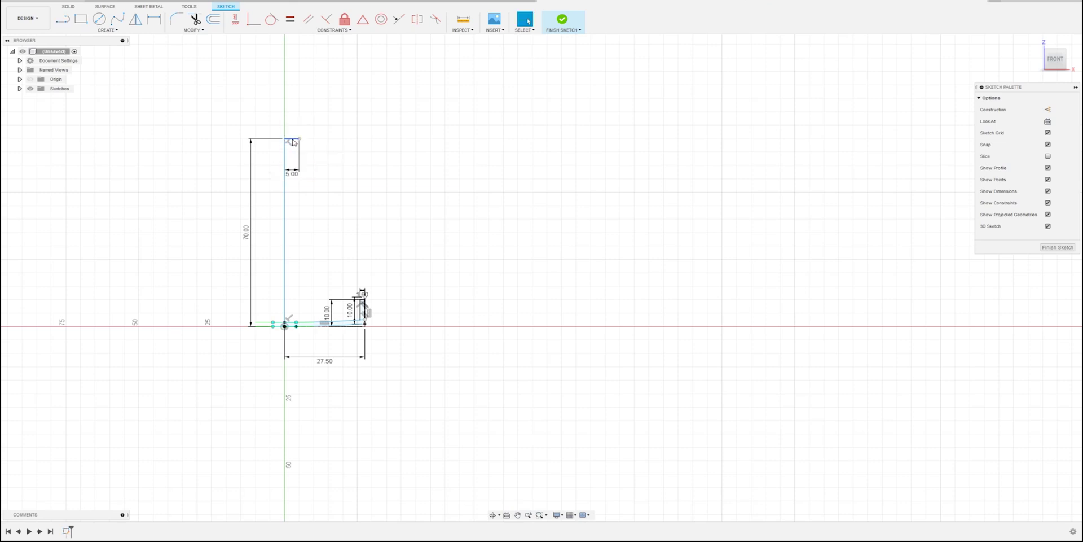
- Draw the handle's right side down to the base at 90° to close the rectangle
key(l)
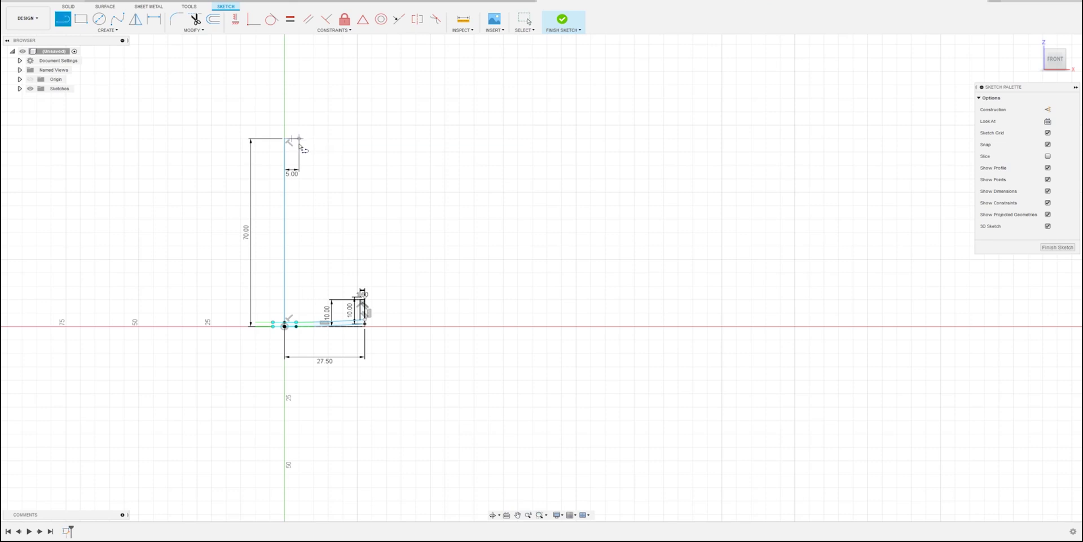
drag(299, 139, 302, 325)
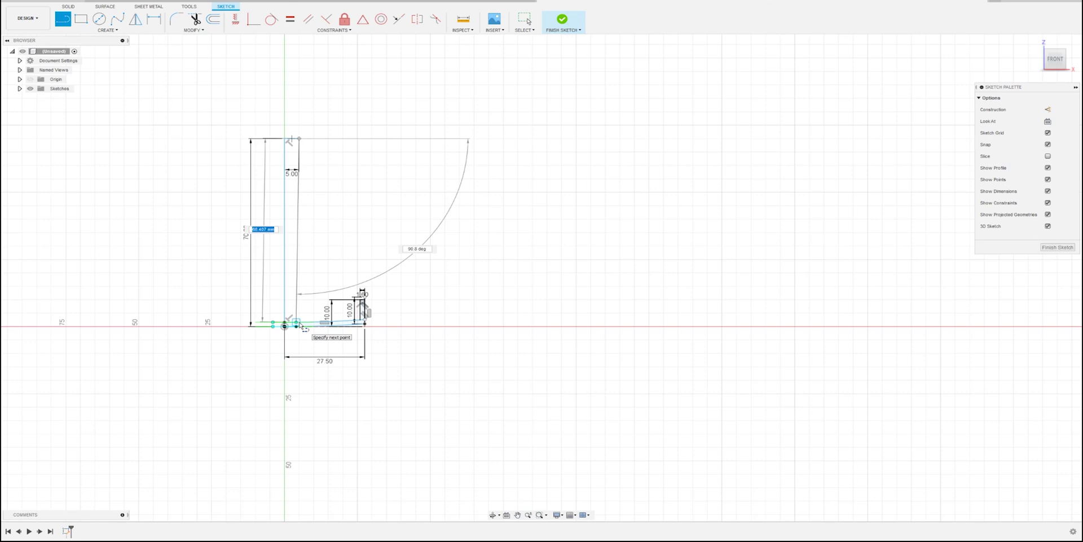
key(Tab)
text(90)
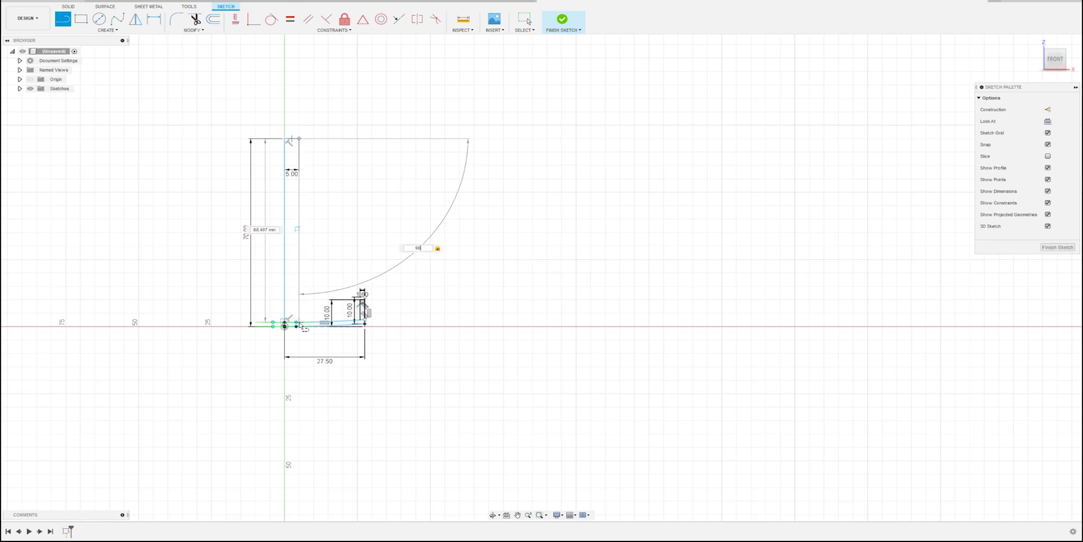
key(Escape)
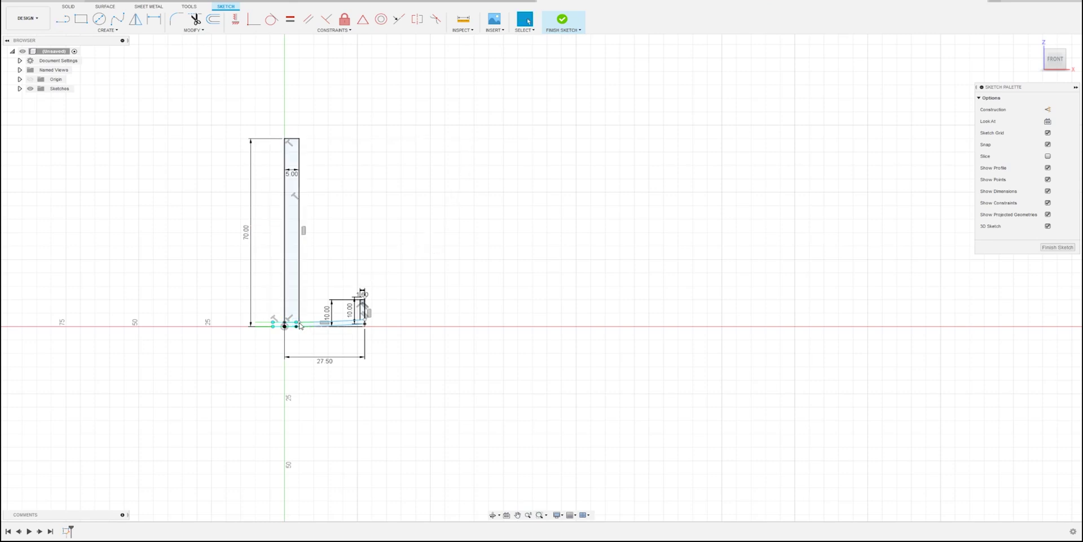
scroll(299, 326, down, 2)
scroll(307, 333, up, 10)
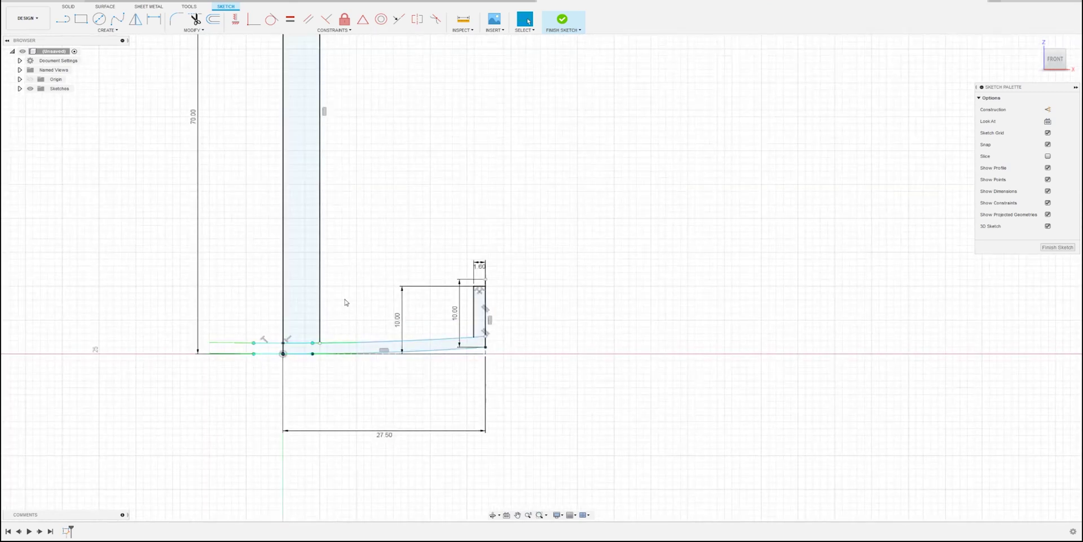
scroll(310, 344, up, 3)
scroll(321, 334, down, 7)
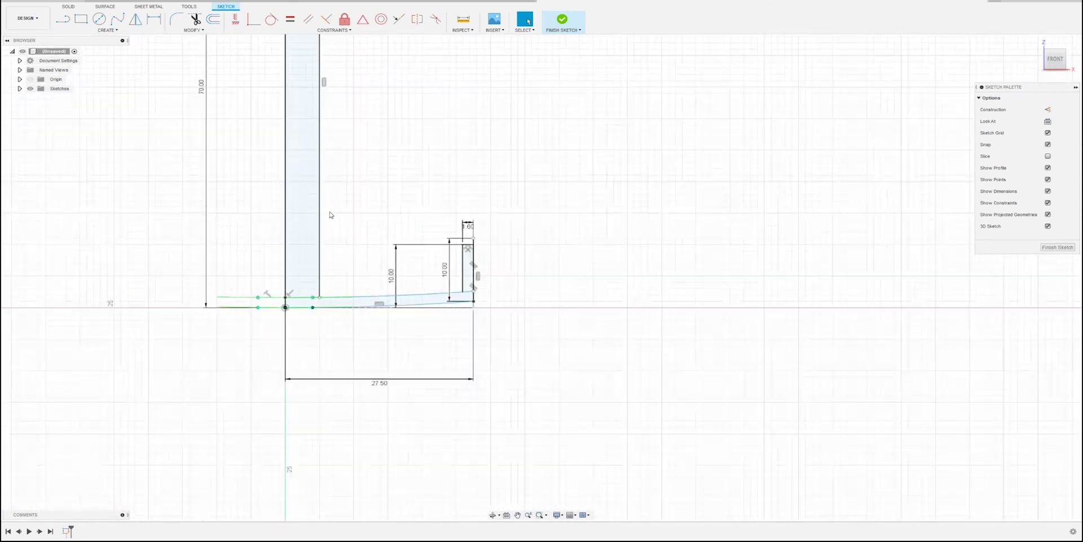
scroll(350, 186, up, 2)
drag(370, 156, 368, 389)
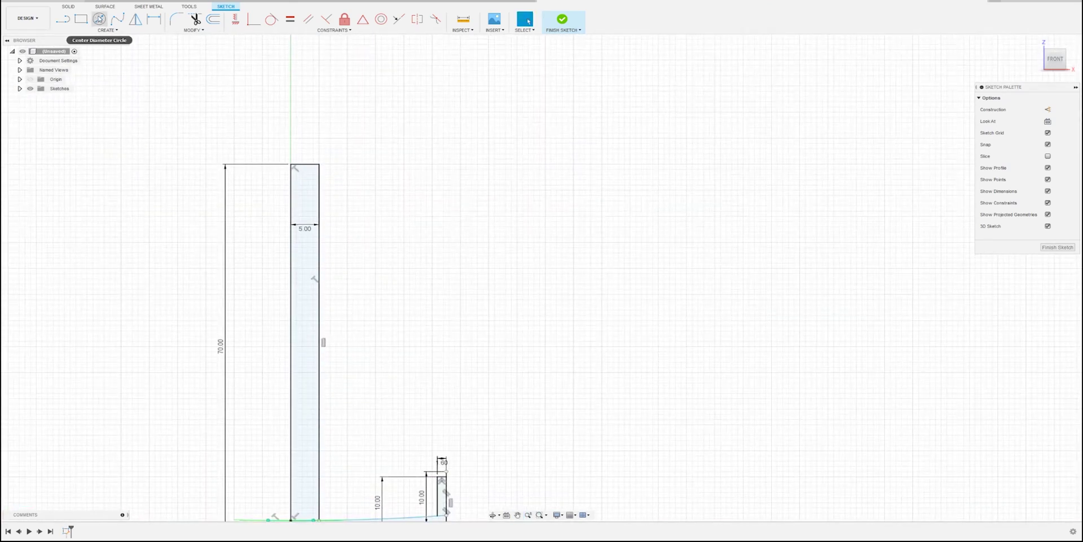
- Draw a Ø20 circle near the handle top and move it onto the right edge
click(100, 19)
click(353, 185)
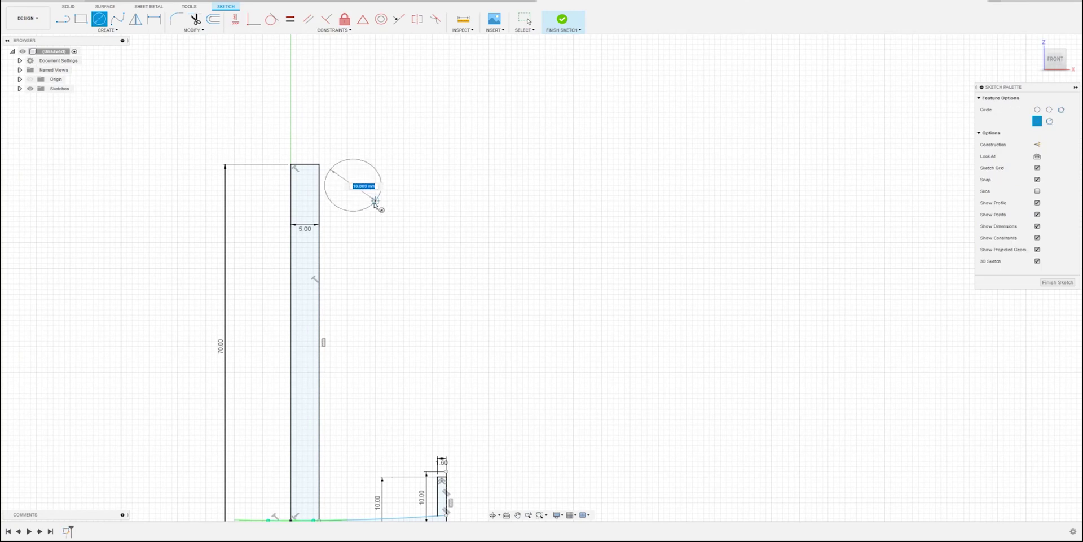
key(Tab)
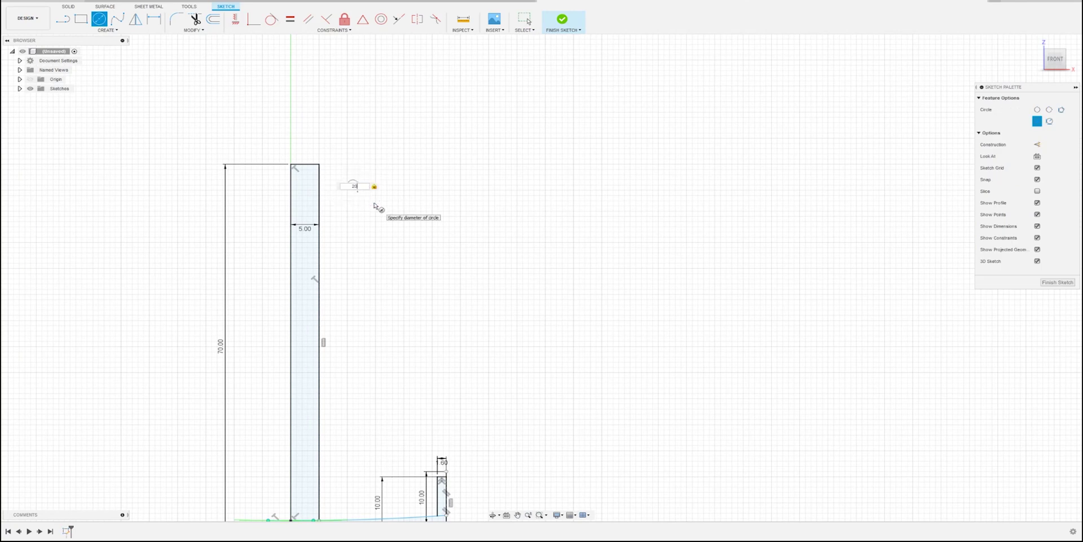
key(Return)
key(Escape)
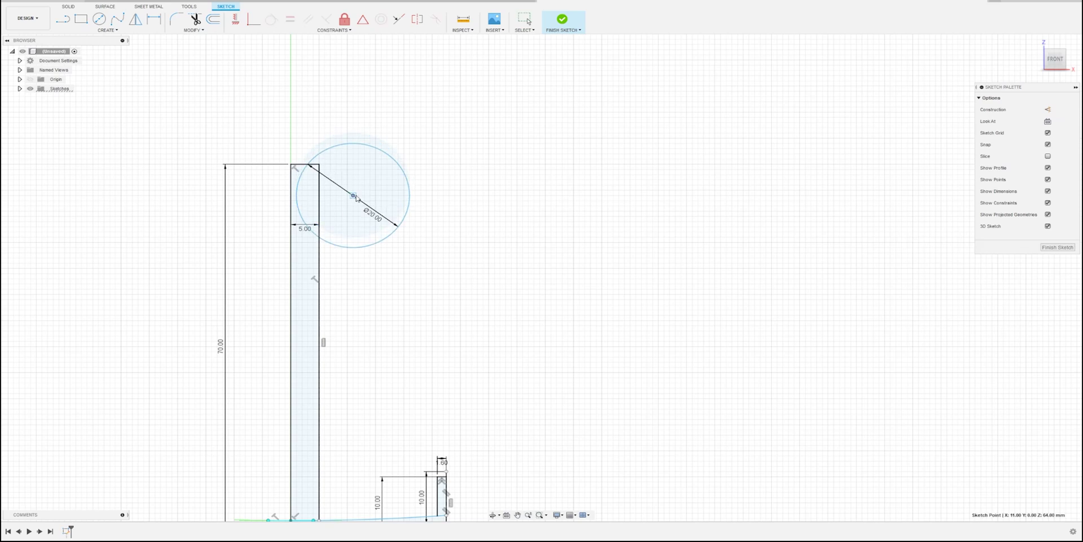
drag(356, 198, 359, 215)
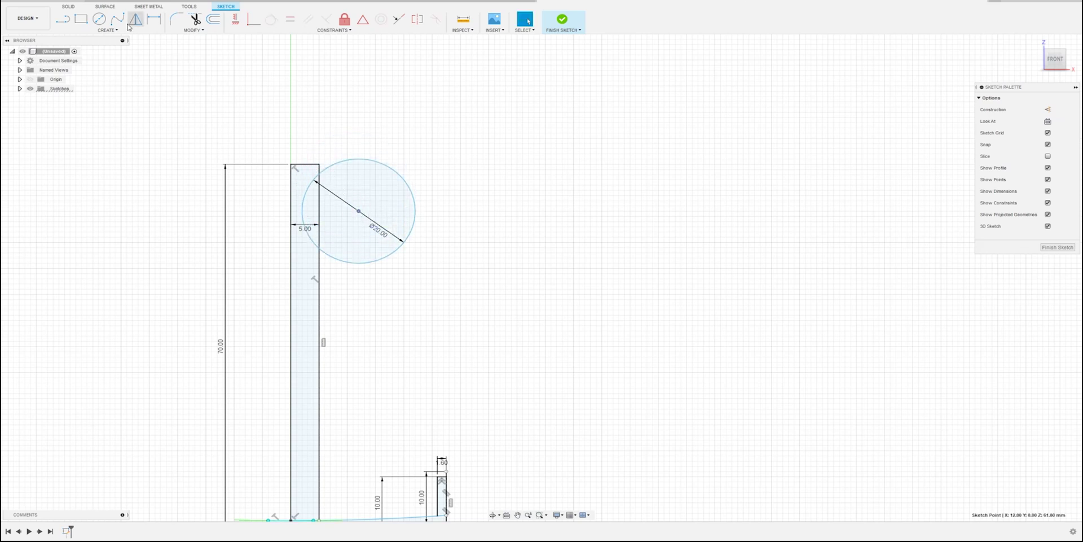
- Add a second Ø20 circle below the first and nudge it onto the handle edge
click(99, 19)
click(363, 268)
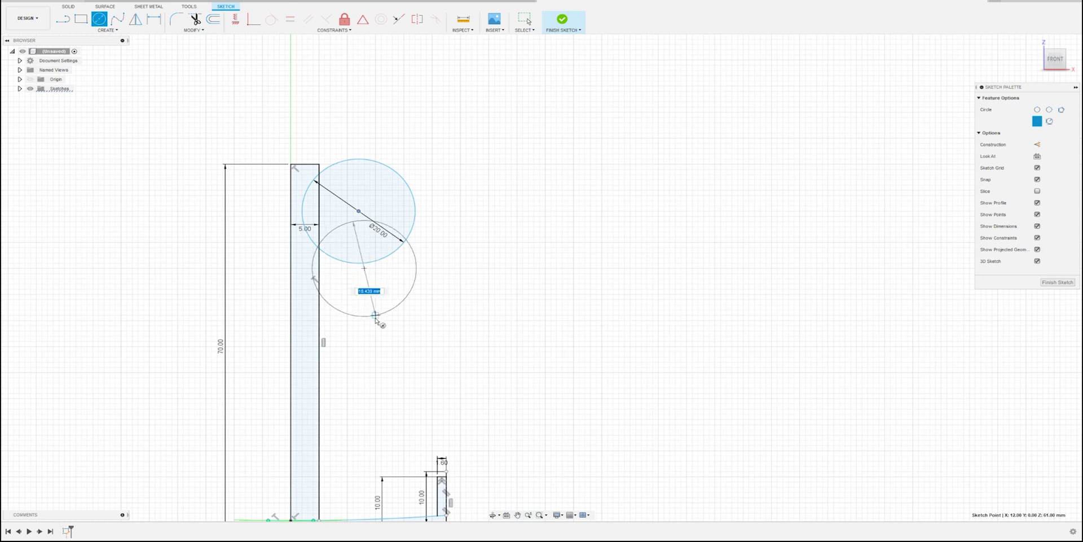
text(20)
key(Tab)
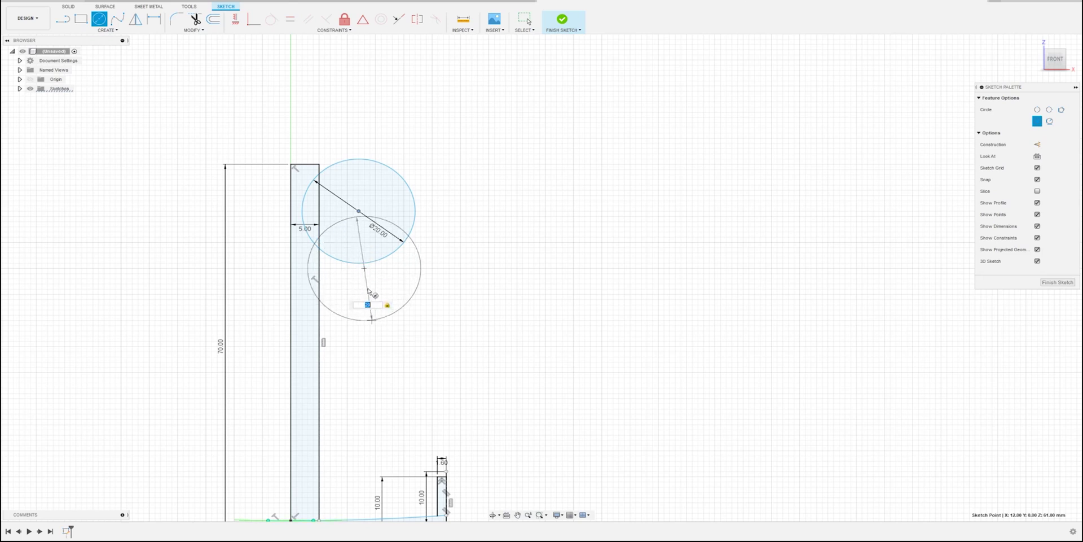
key(Escape)
click(364, 270)
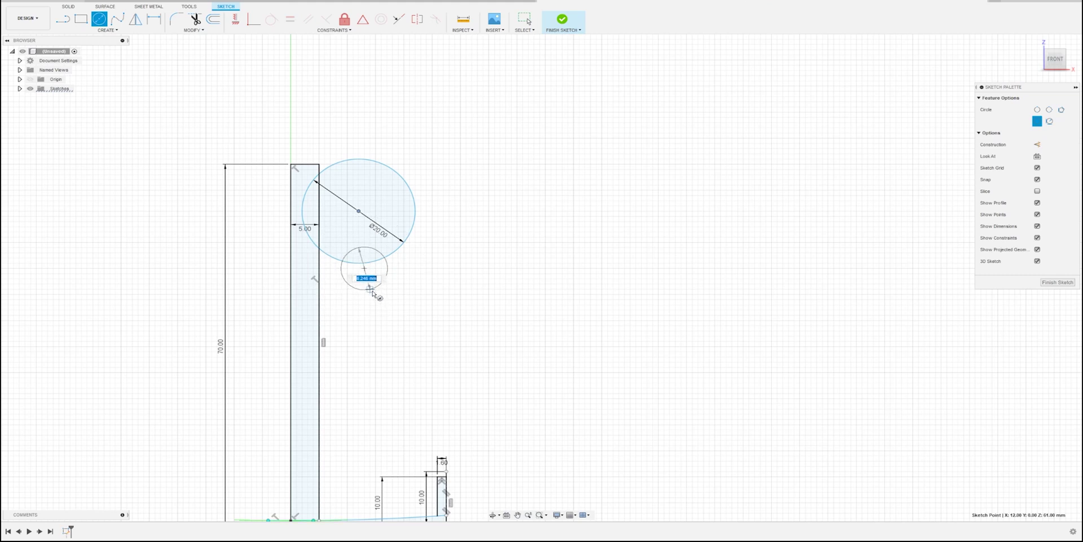
text(20)
key(Return)
key(Escape)
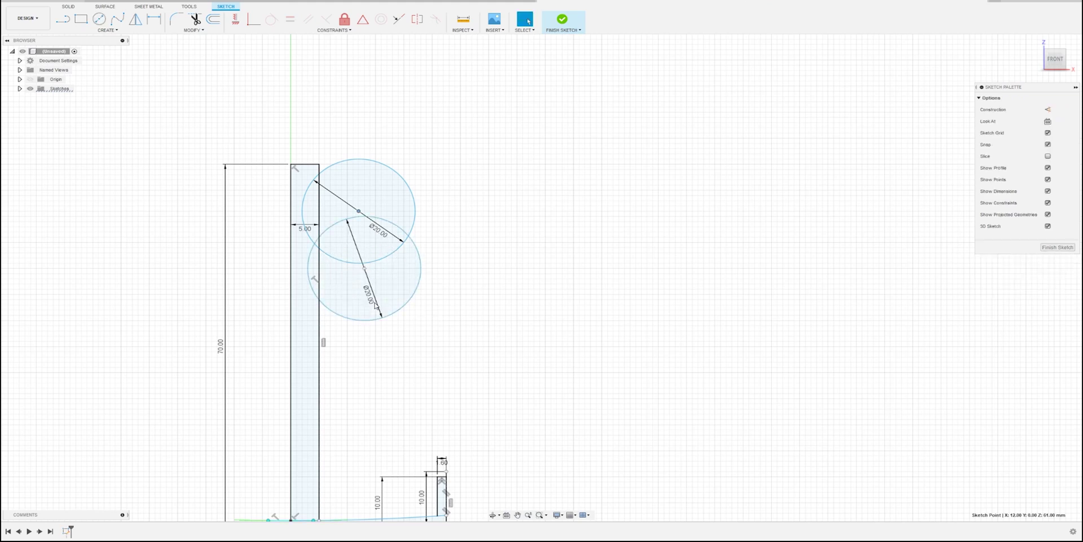
drag(364, 269, 361, 291)
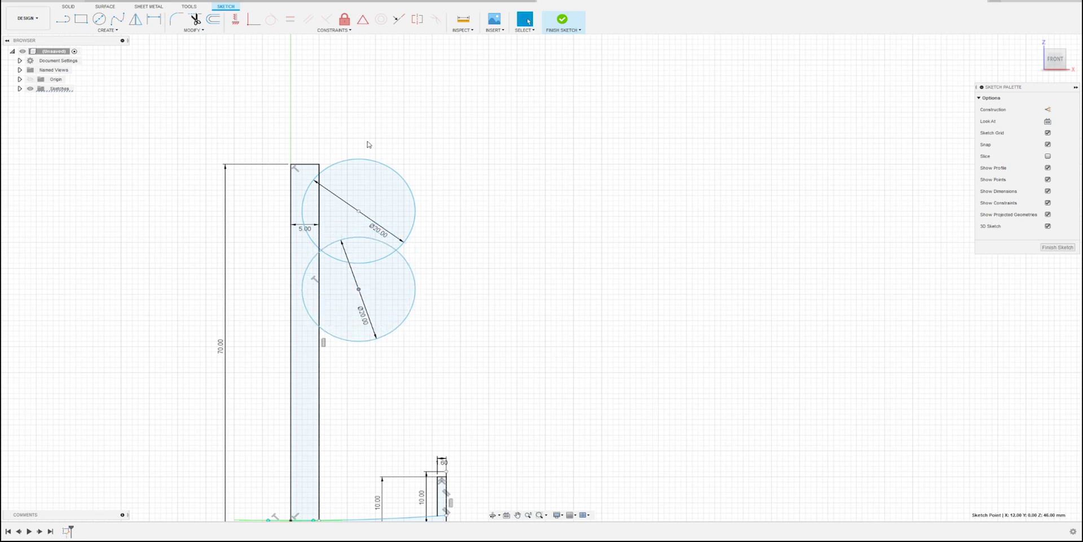
- Add a Ø18 circle below the second and shift it left onto the handle edge
click(99, 18)
middle_drag(363, 353, 374, 374)
click(381, 387)
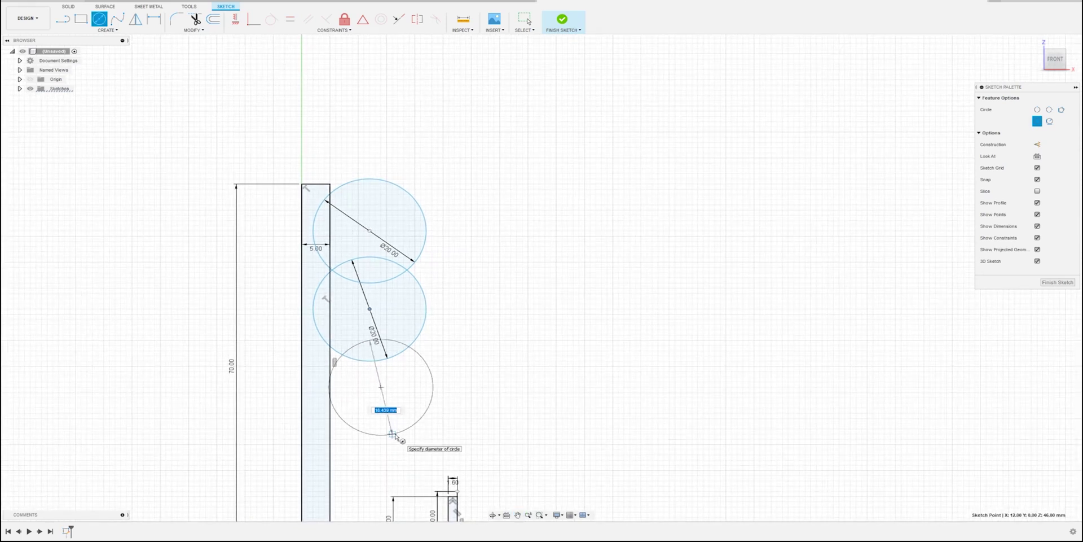
text(18)
key(Return)
key(Escape)
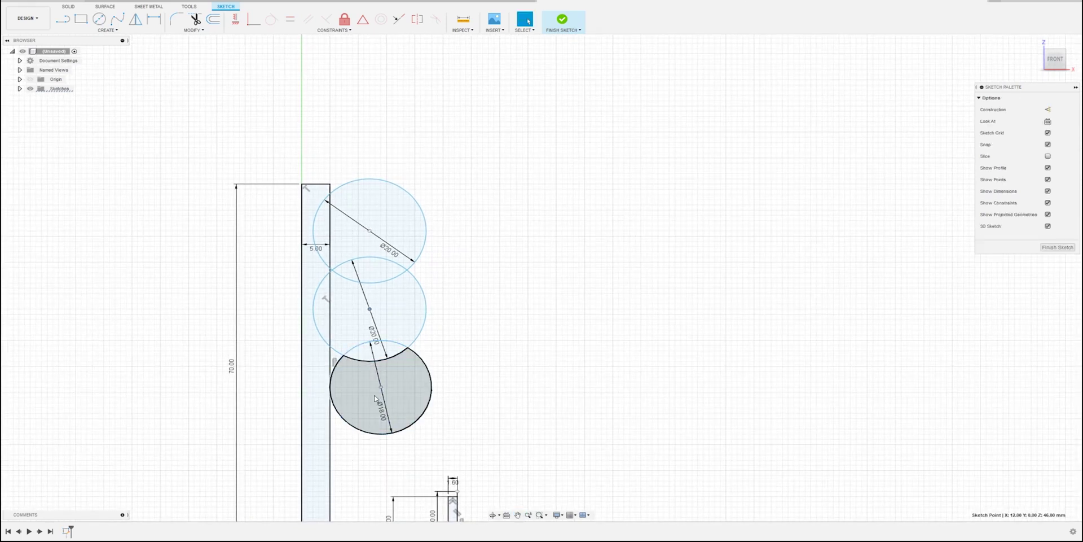
click(383, 390)
drag(381, 388, 365, 388)
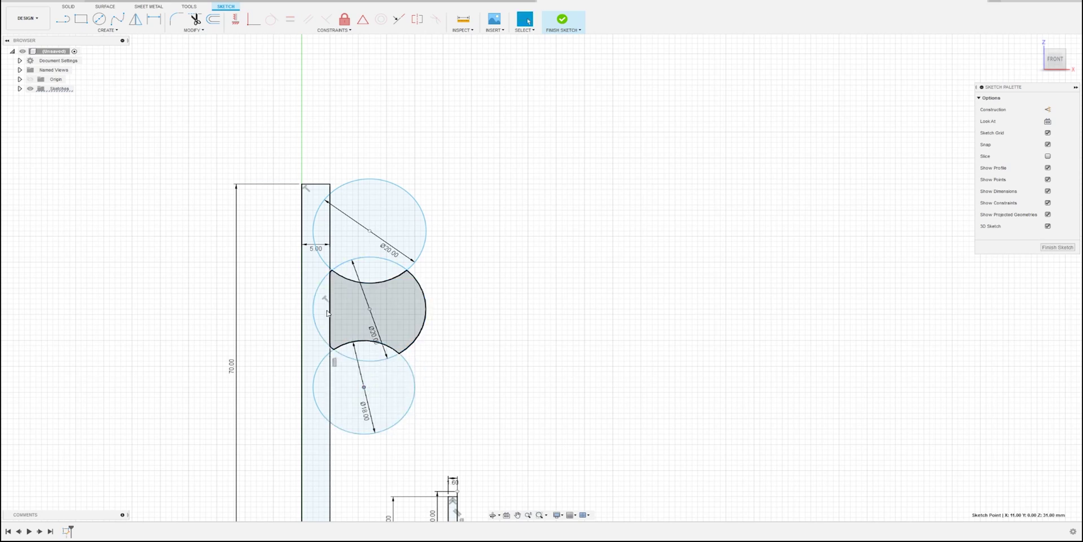
- Trim away the three circles' outer arcs and leftover arc segments between them
click(195, 18)
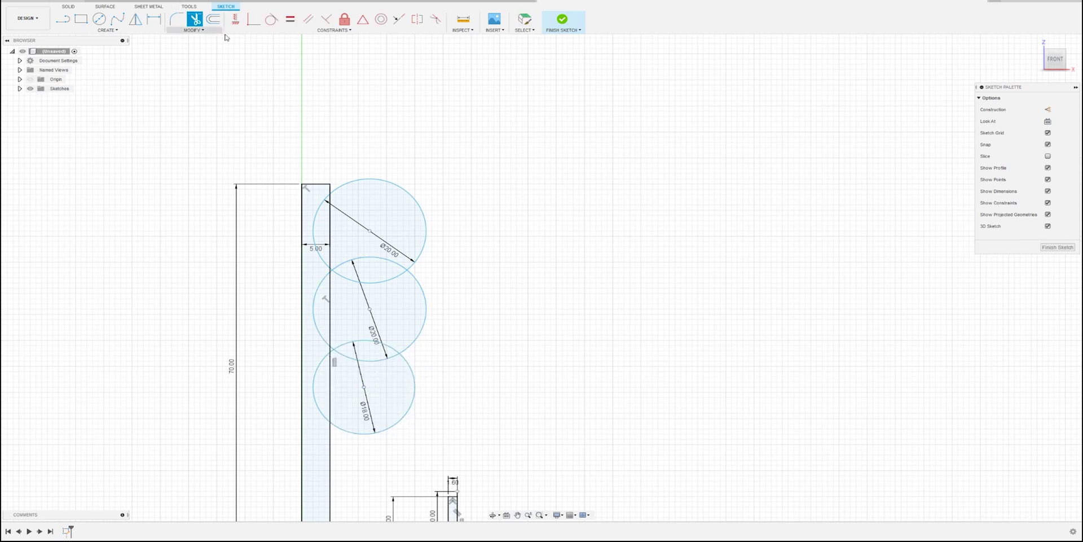
click(403, 192)
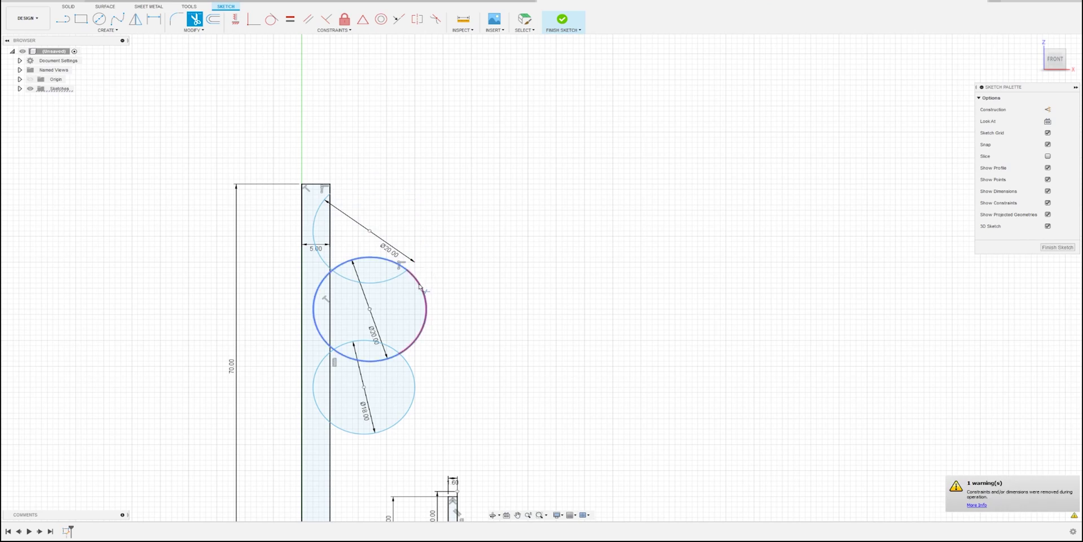
click(420, 286)
click(415, 380)
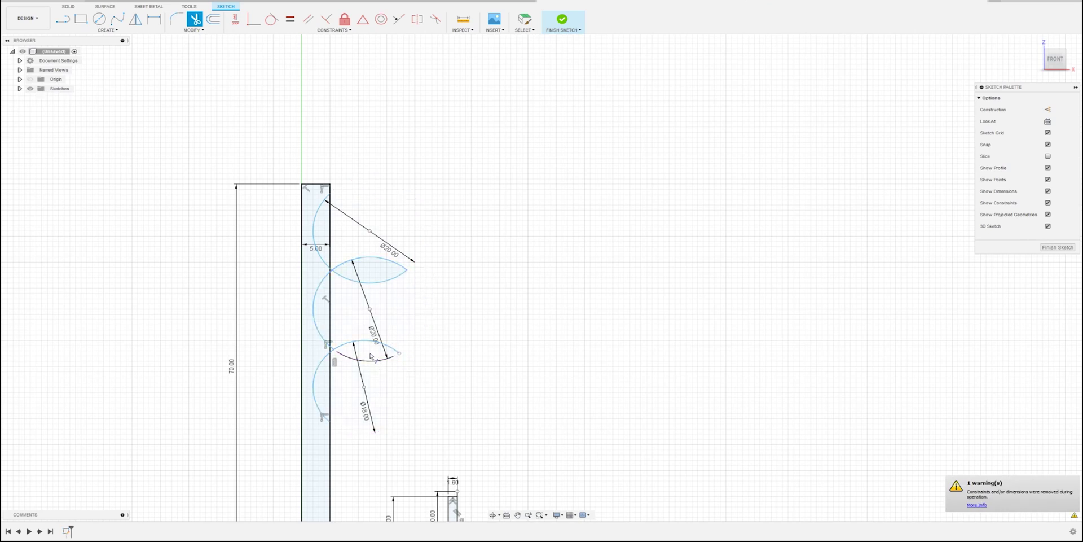
click(369, 346)
click(381, 265)
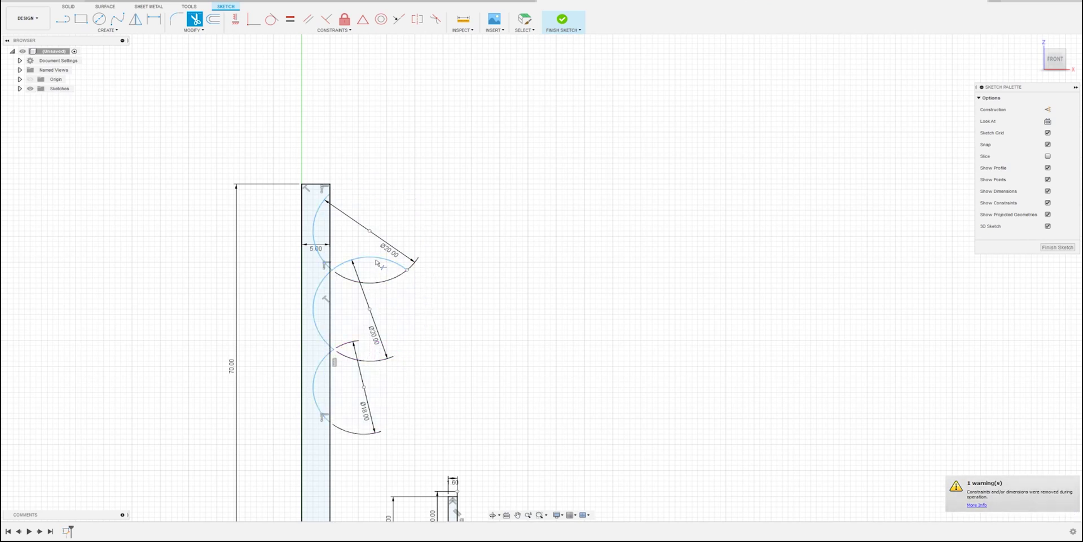
click(376, 261)
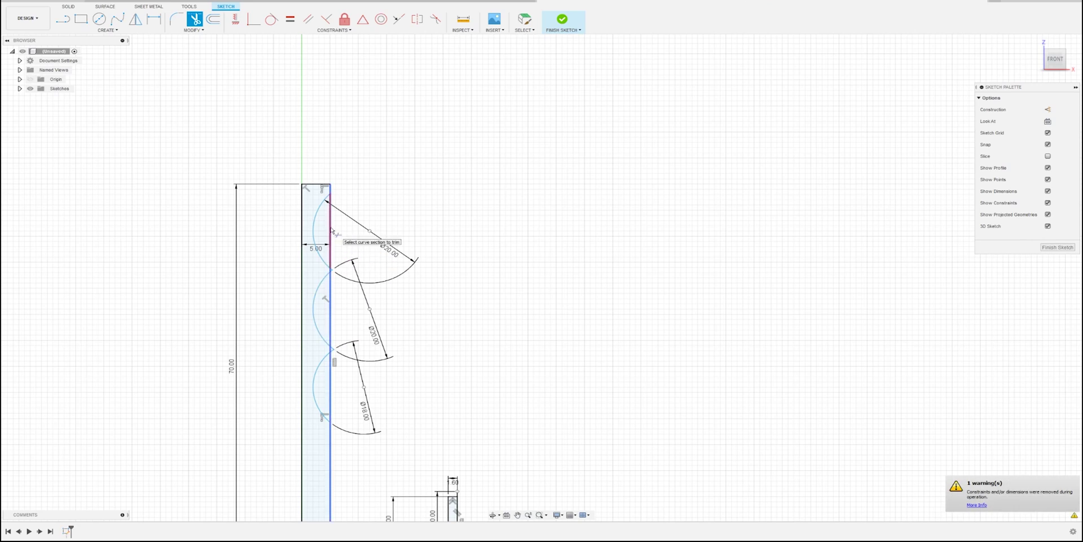
- Trim the handle edge inside the grooves and the stray curves near the base
scroll(331, 232, up, 5)
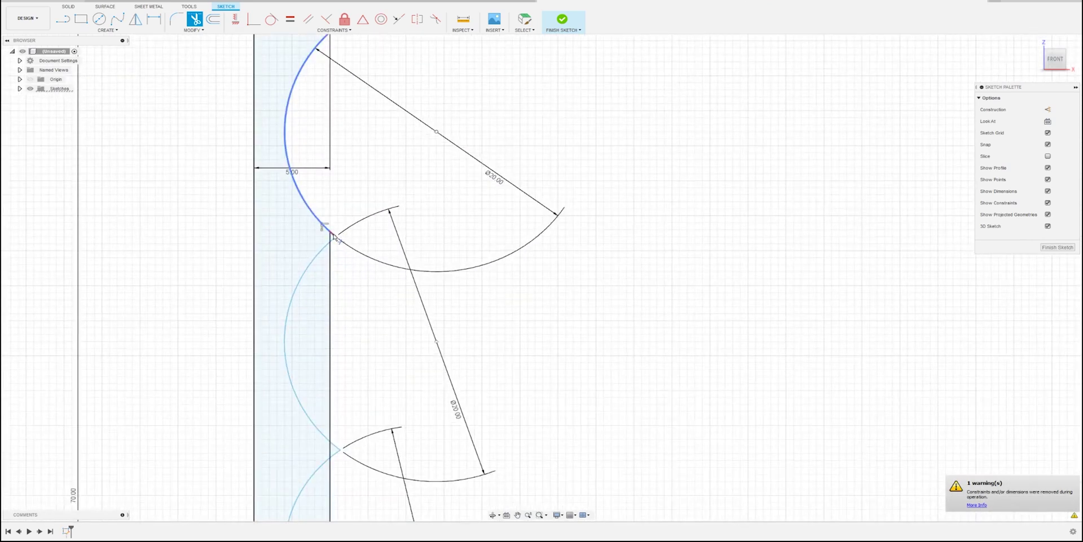
click(330, 275)
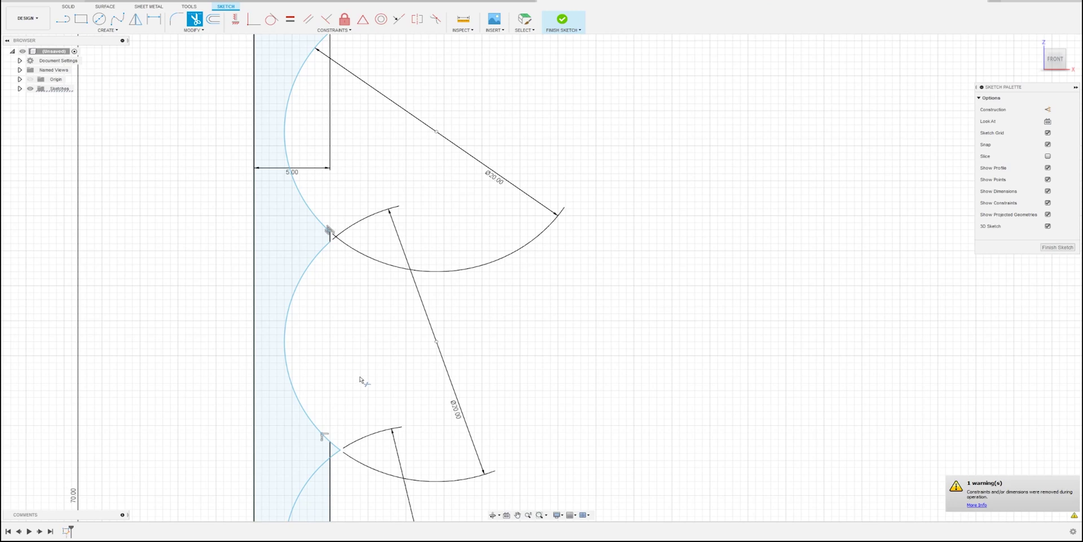
middle_drag(364, 382, 349, 157)
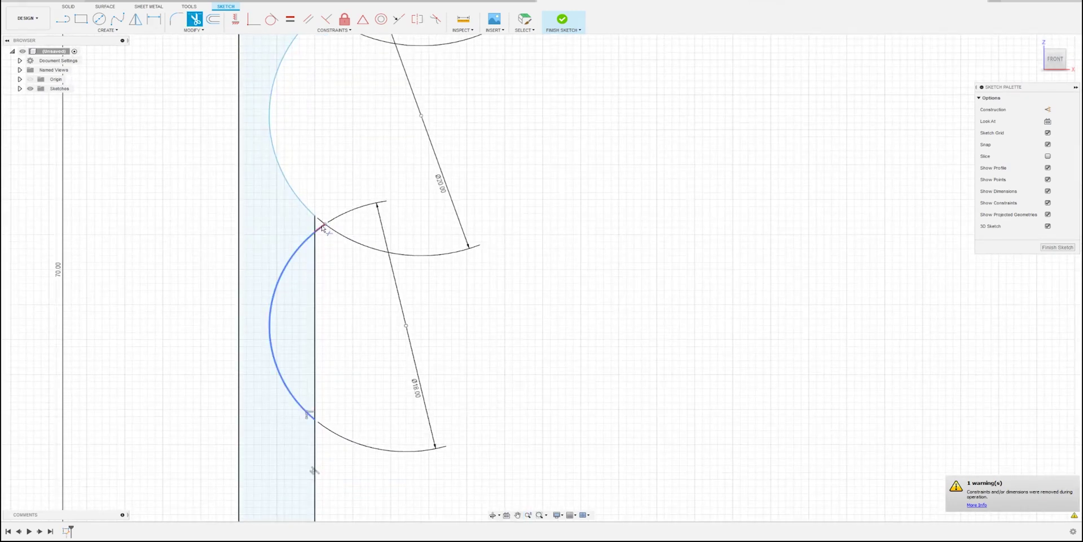
click(315, 312)
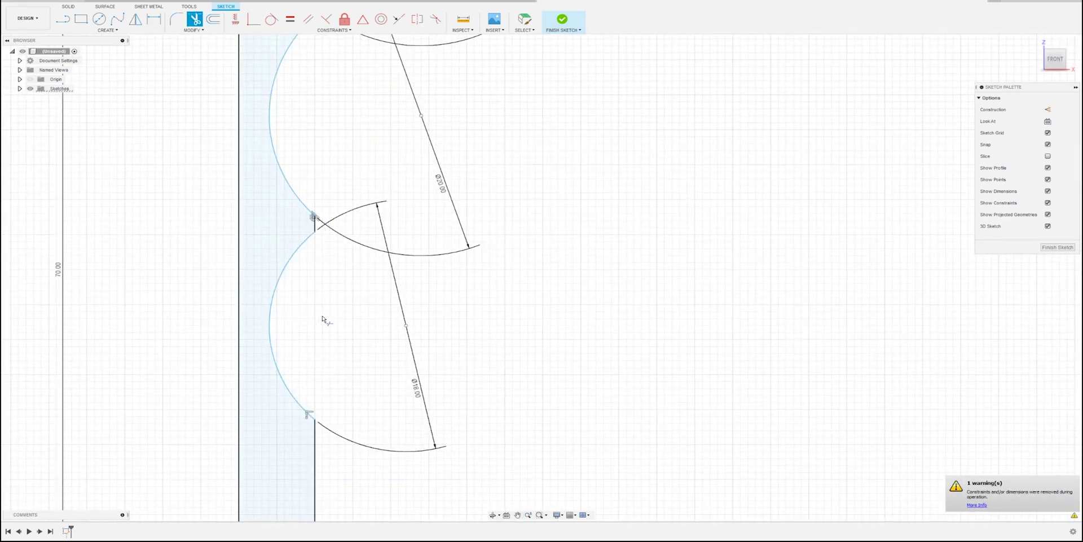
scroll(326, 315, down, 3)
middle_drag(411, 394, 324, 212)
scroll(320, 359, up, 3)
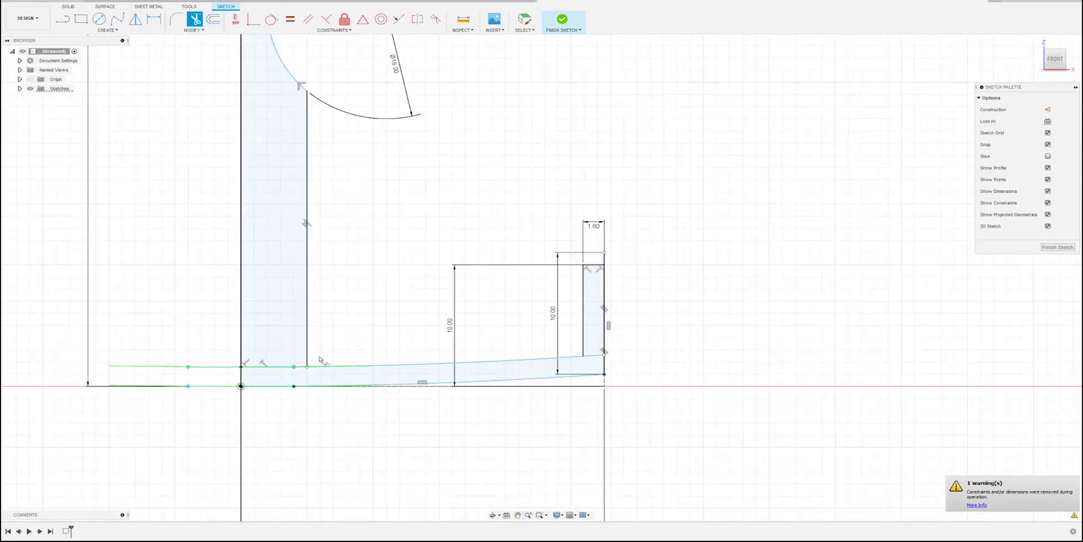
click(293, 370)
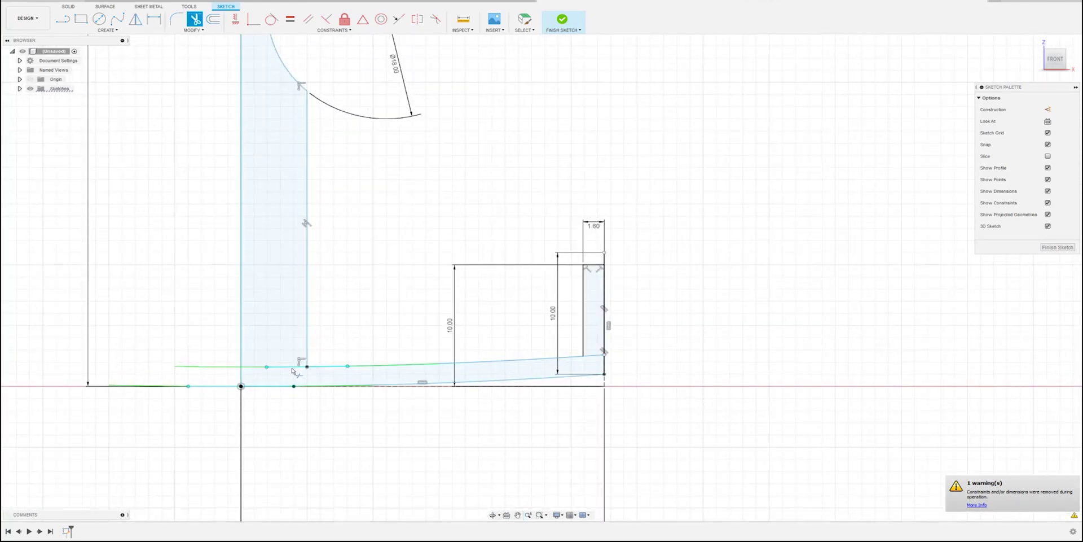
click(546, 368)
scroll(524, 409, down, 4)
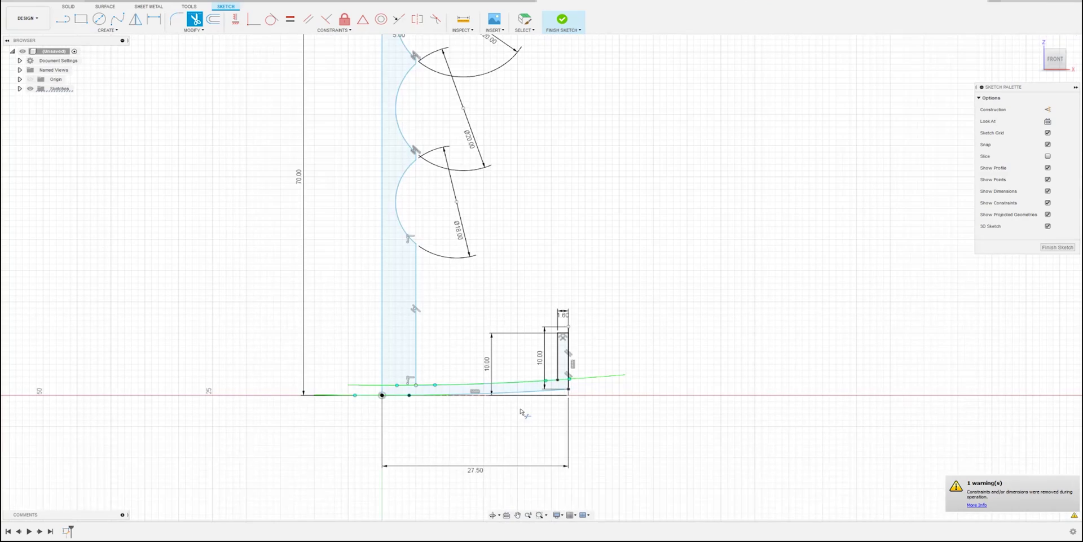
- Finish the sketch and revolve the profile a full 360° around the vertical centre line
click(1059, 247)
middle_drag(725, 225, 620, 254)
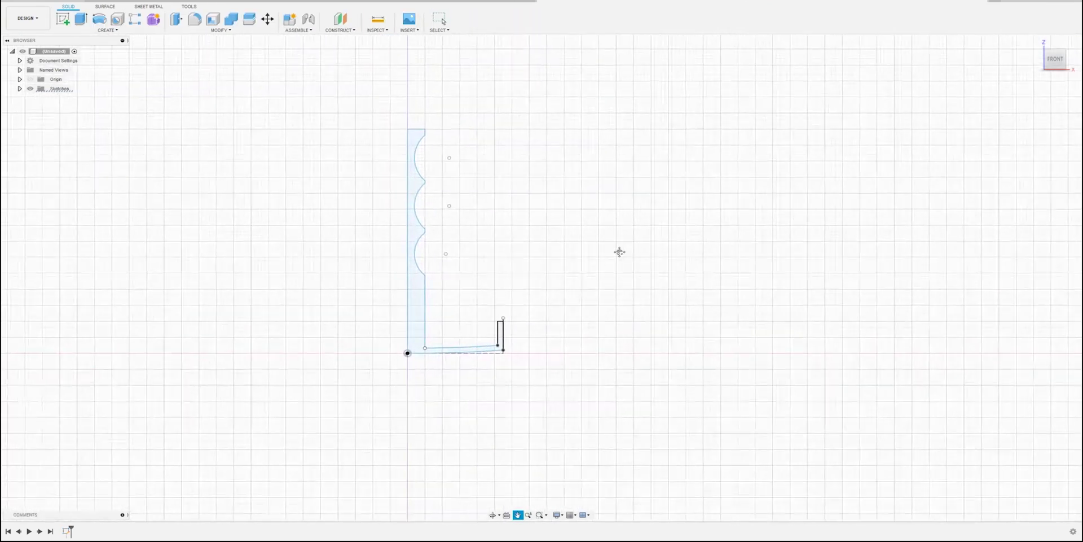
click(98, 23)
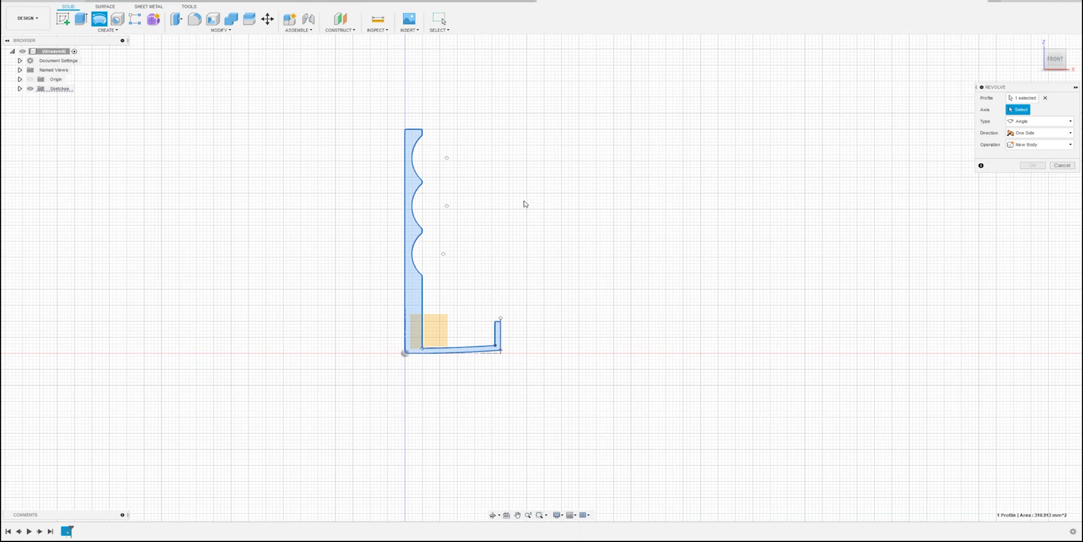
click(404, 343)
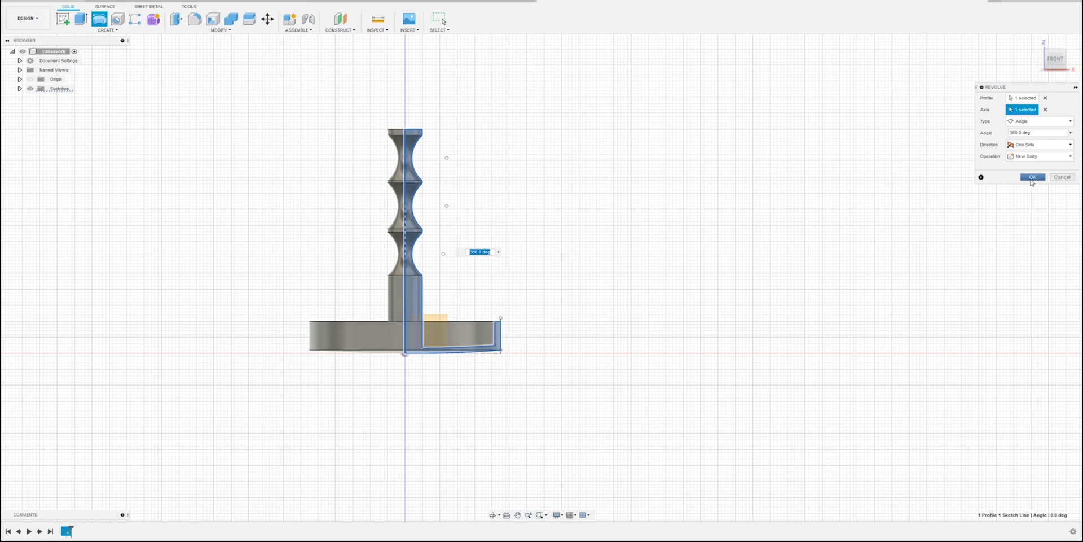
click(1031, 177)
shift+middle_drag(767, 235, 574, 280)
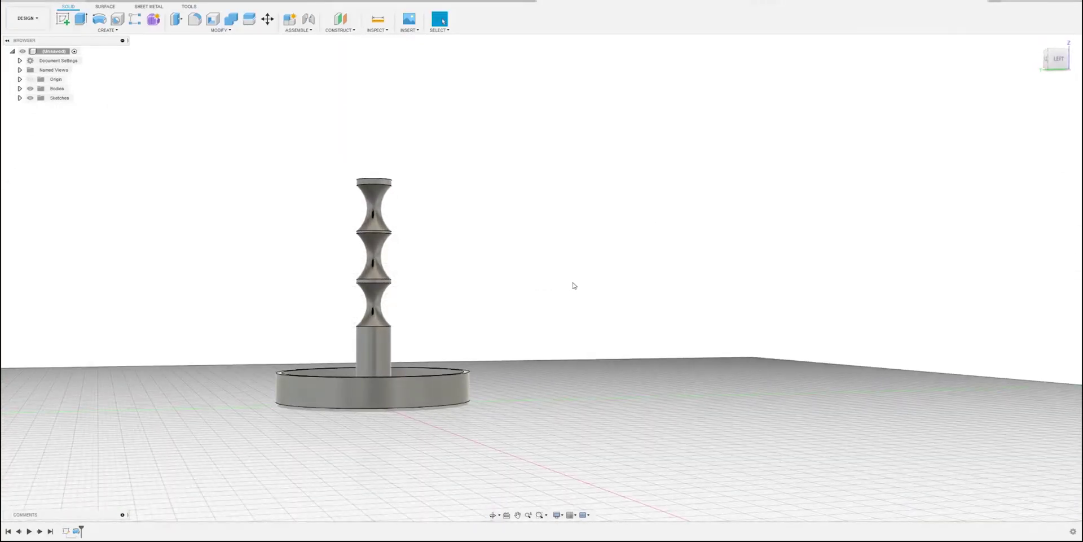